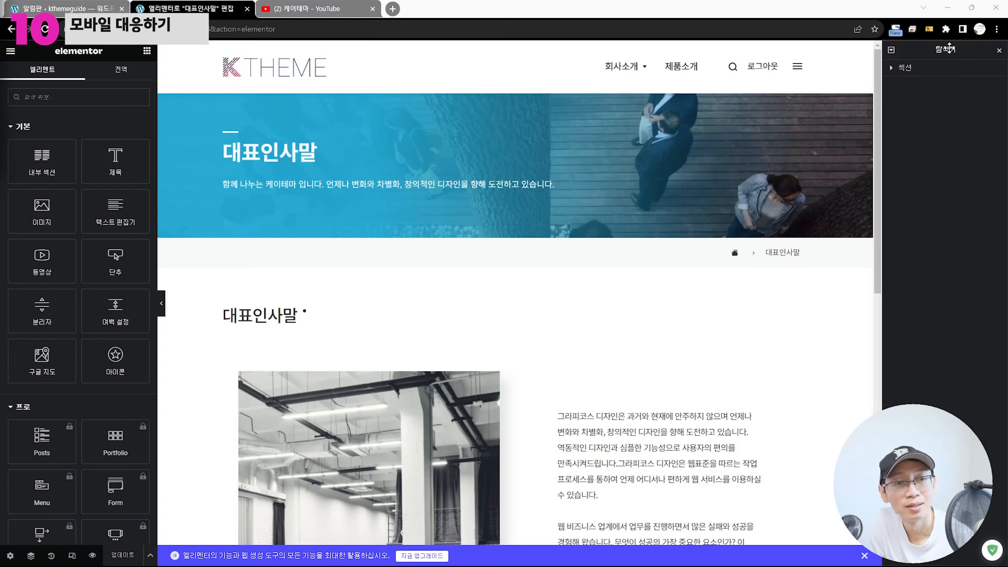
Undock the Navigator into a floating panel and look over the greeting page's desktop layout.
drag(970, 49, 950, 139)
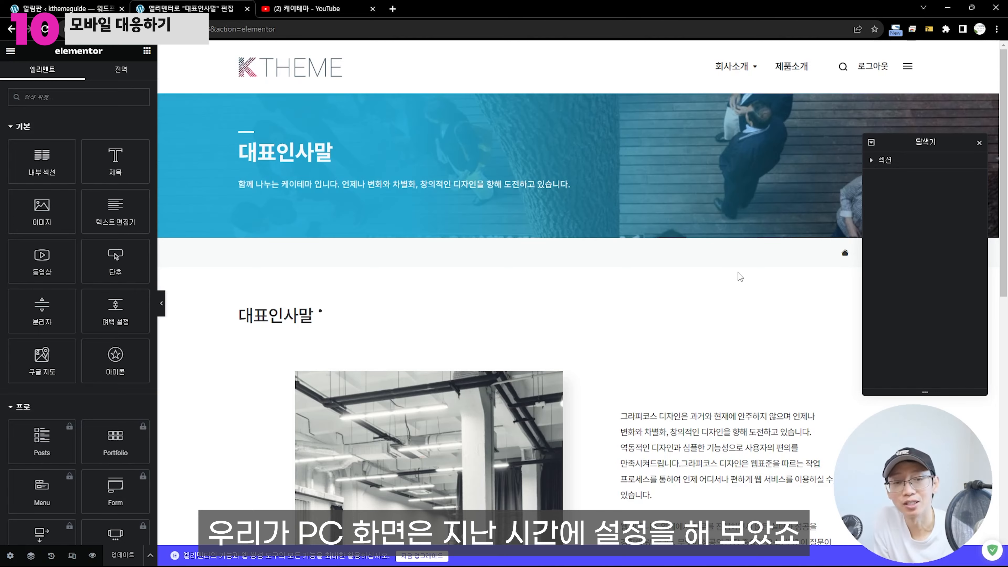
scroll(740, 277, down, 12)
scroll(736, 276, up, 8)
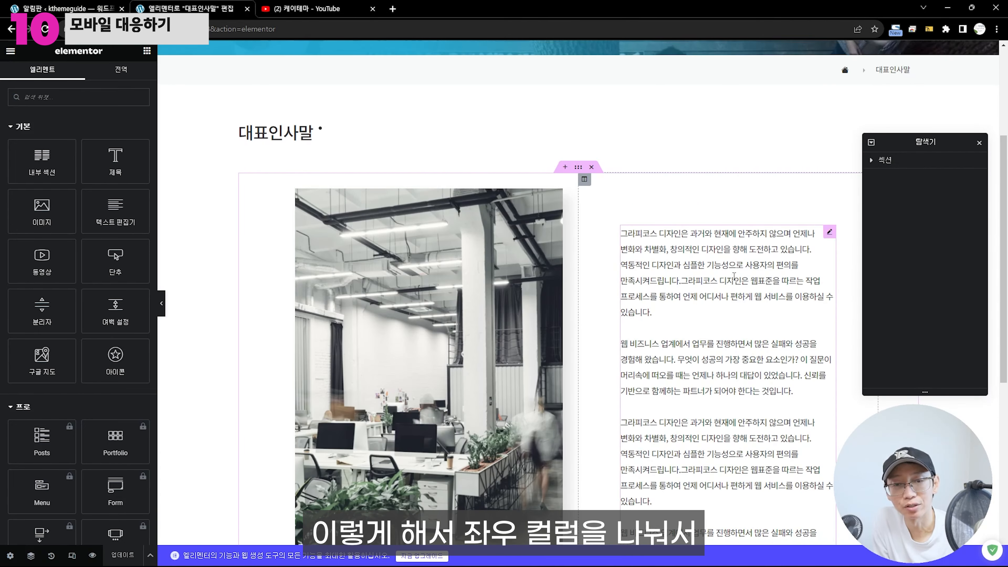
scroll(734, 275, up, 3)
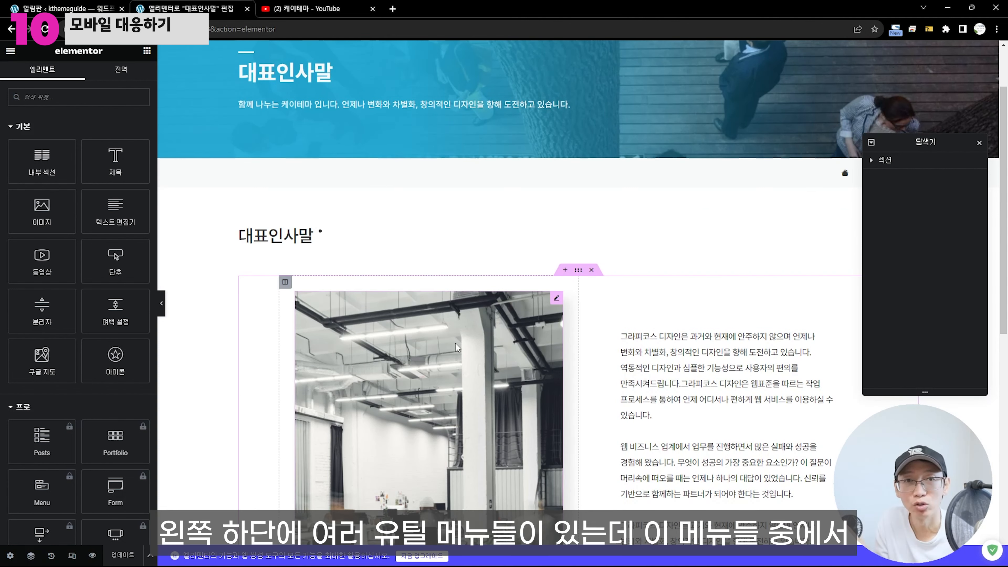
Turn on the responsive preview, compare the desktop, tablet and mobile views, and leave it on mobile portrait.
click(71, 555)
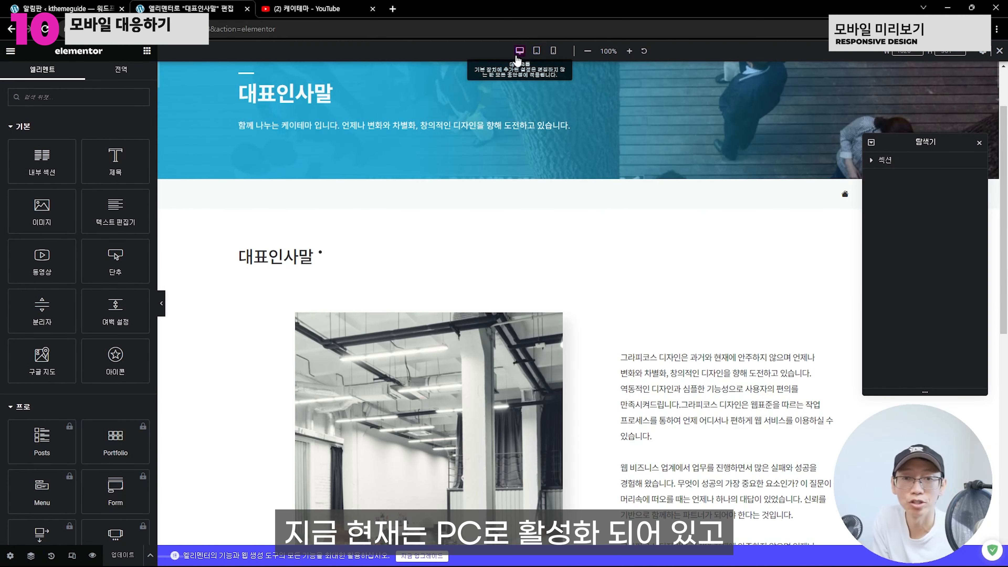
click(536, 52)
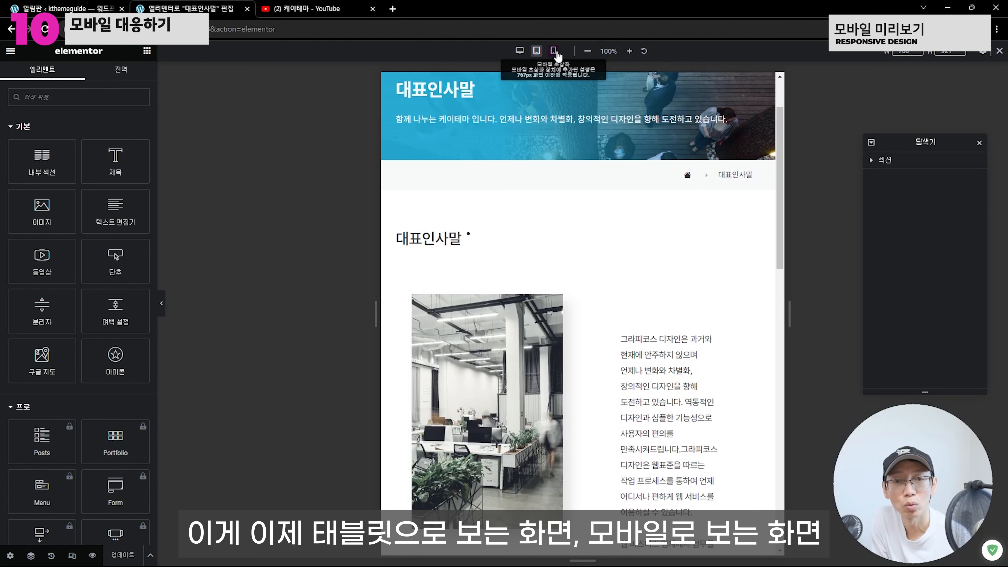
click(553, 52)
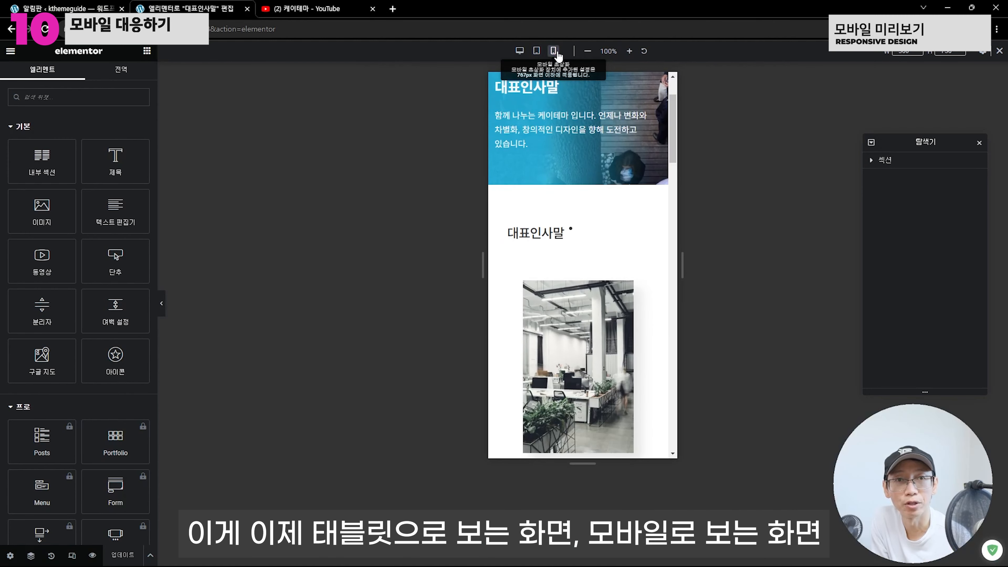
click(520, 51)
click(538, 52)
click(553, 51)
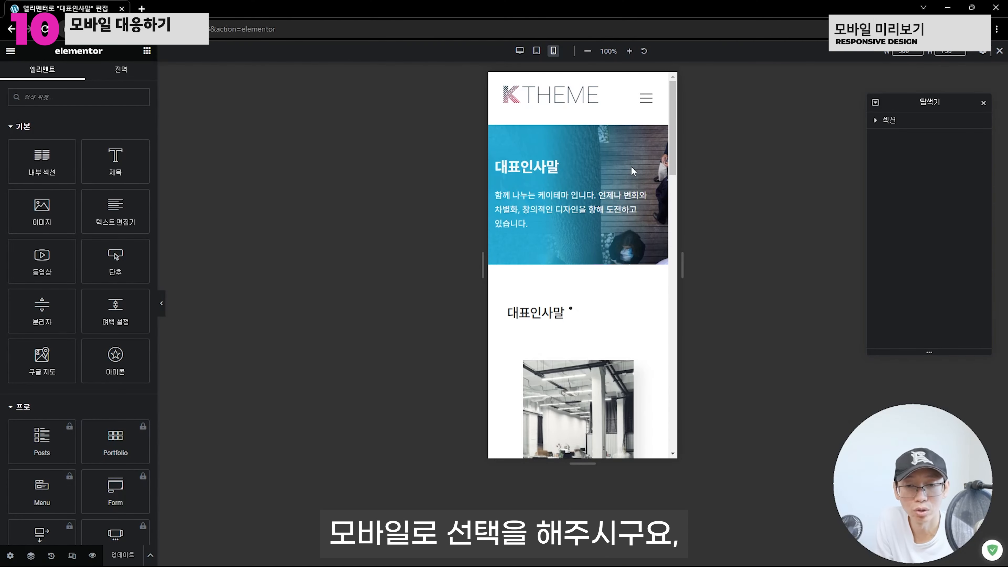
Examine the section, image column and text headings of the greeting content in the mobile preview.
scroll(632, 171, down, 7)
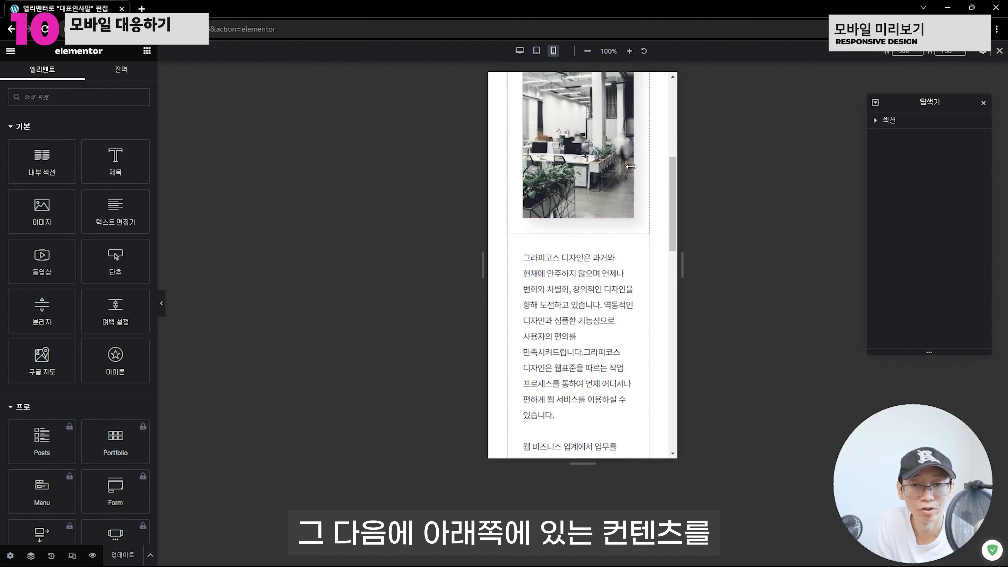
scroll(631, 167, up, 4)
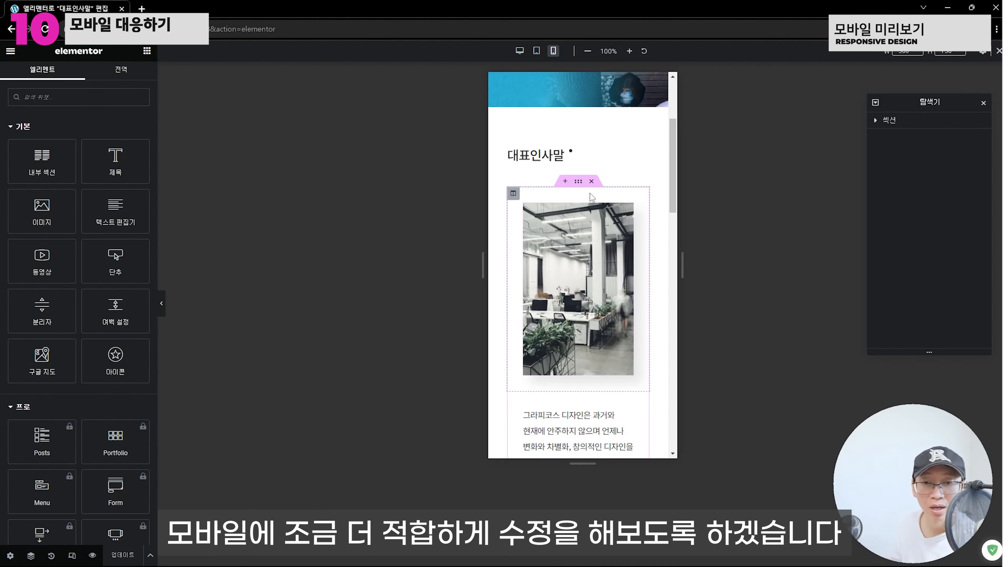
click(578, 182)
scroll(601, 227, down, 5)
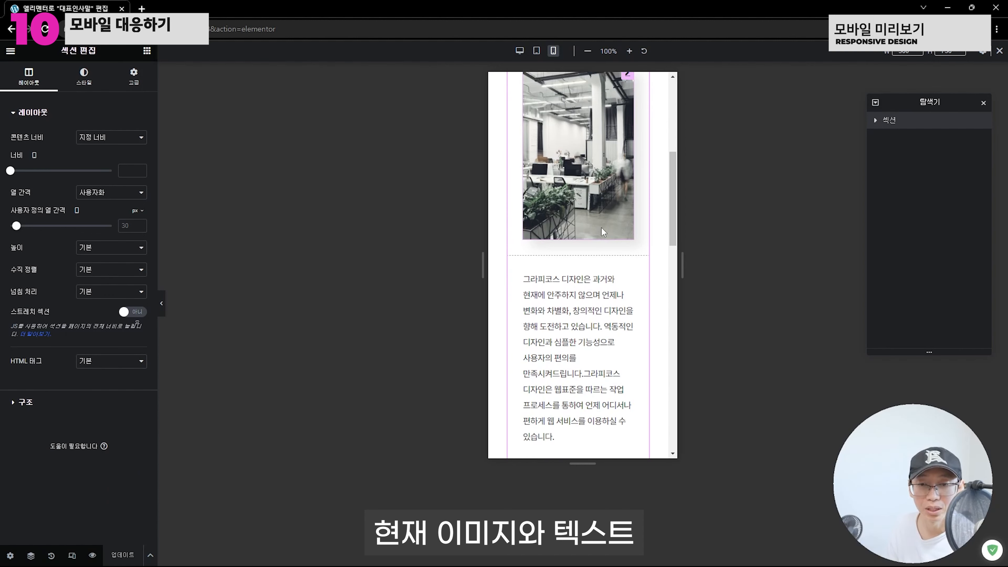
scroll(601, 228, up, 5)
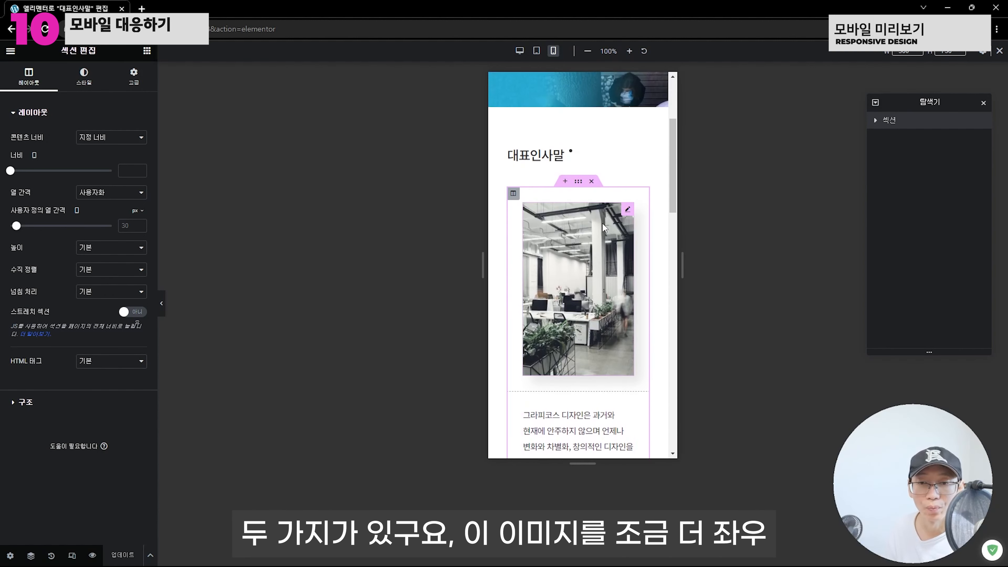
click(513, 193)
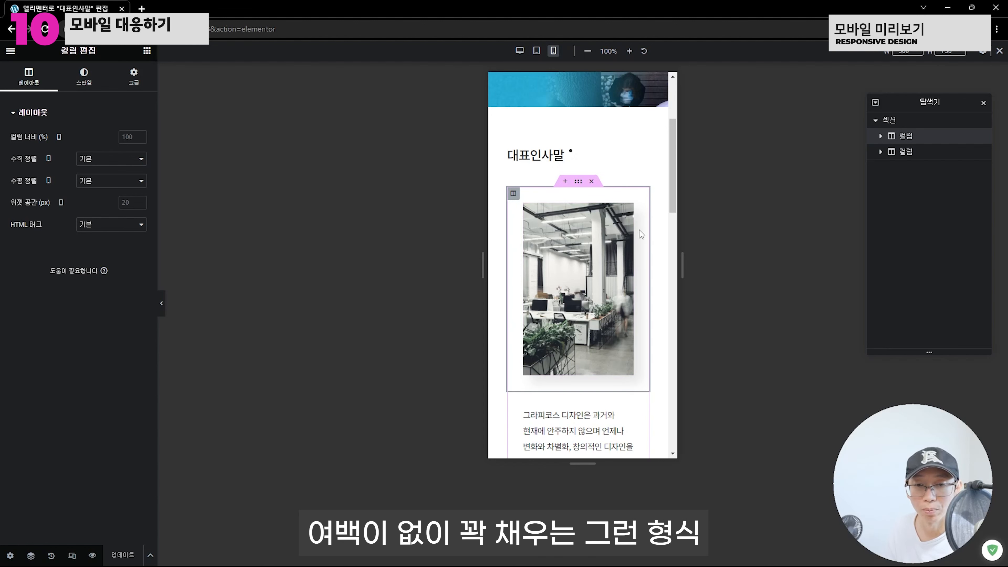
scroll(639, 230, down, 5)
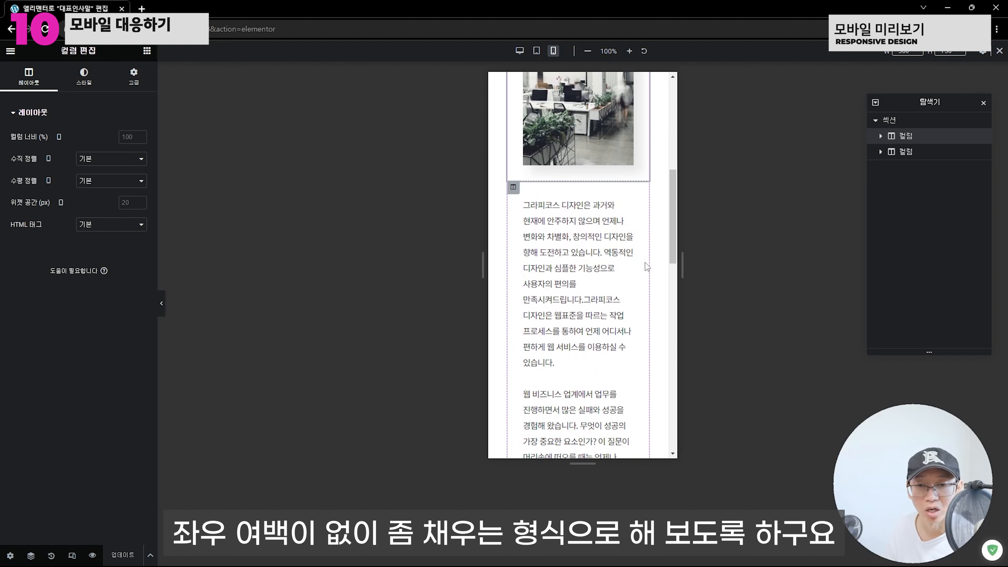
scroll(607, 263, down, 5)
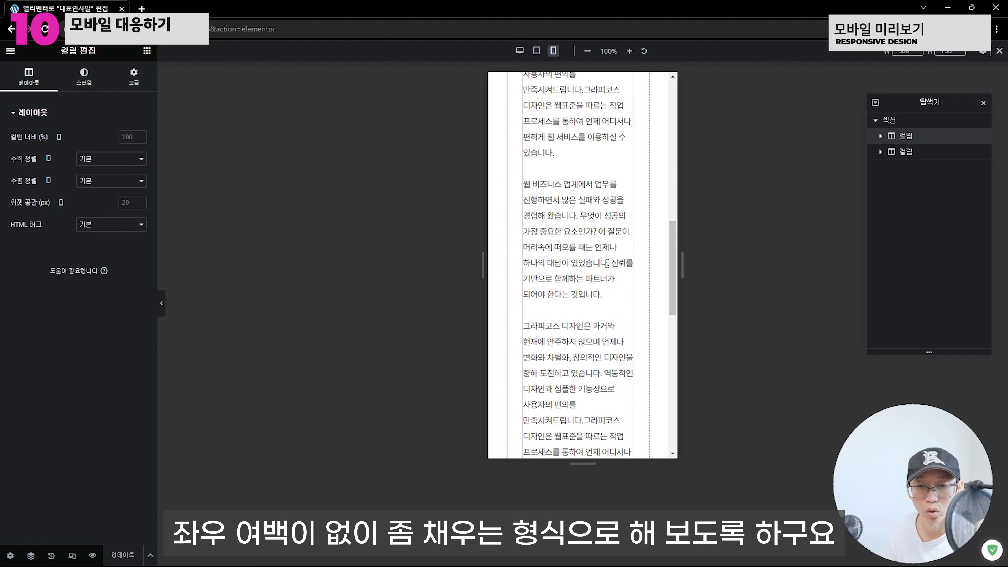
scroll(607, 263, down, 5)
scroll(595, 258, up, 7)
click(573, 251)
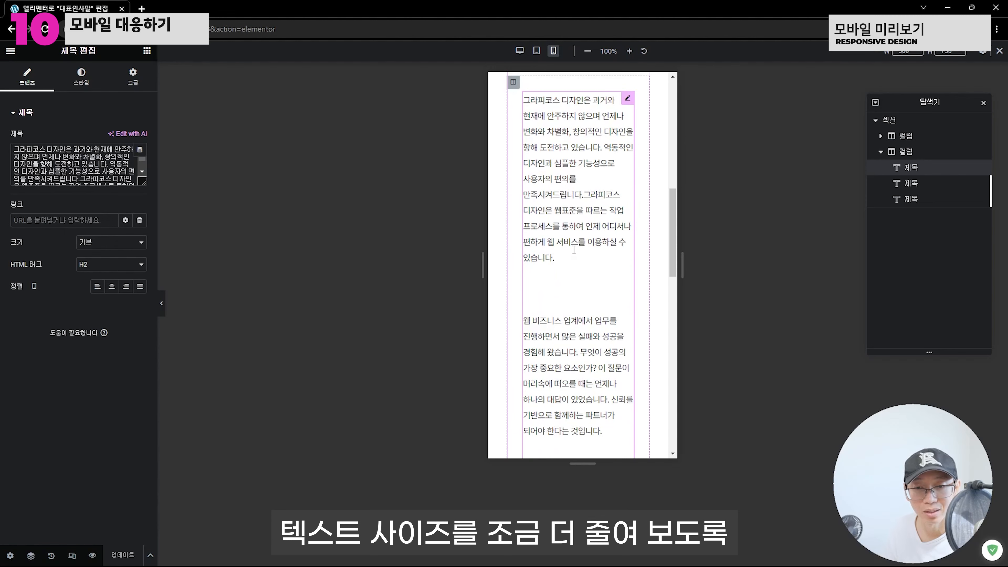
scroll(574, 250, up, 3)
scroll(574, 250, down, 8)
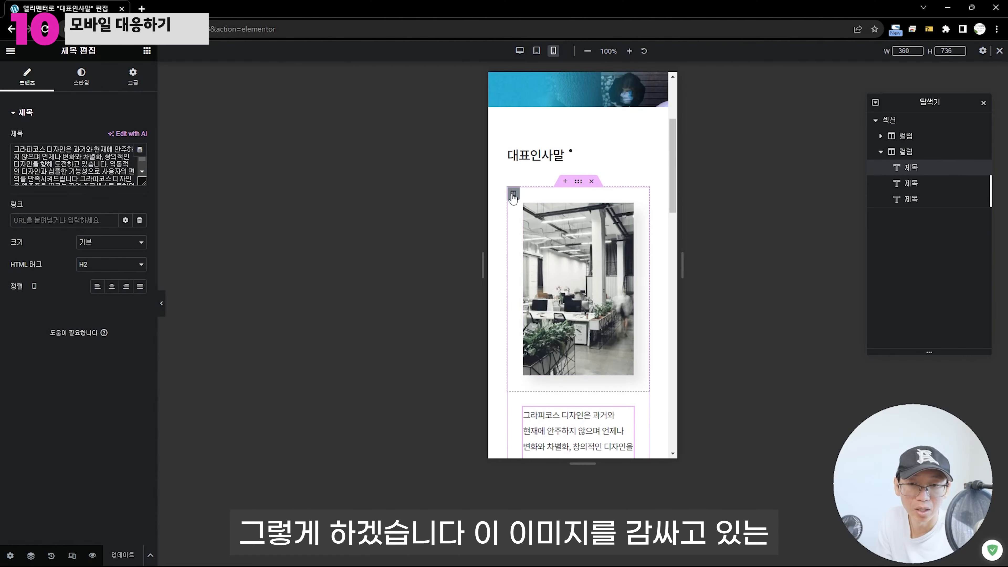
Place the Navigator beside the mobile preview and expand the section's first column to inspect its contents.
click(578, 182)
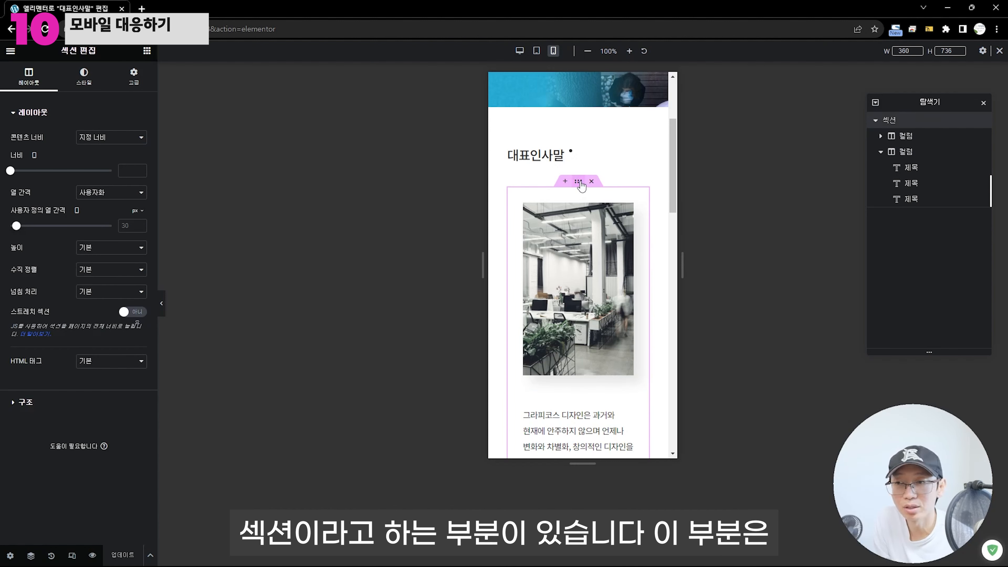
drag(937, 104, 799, 115)
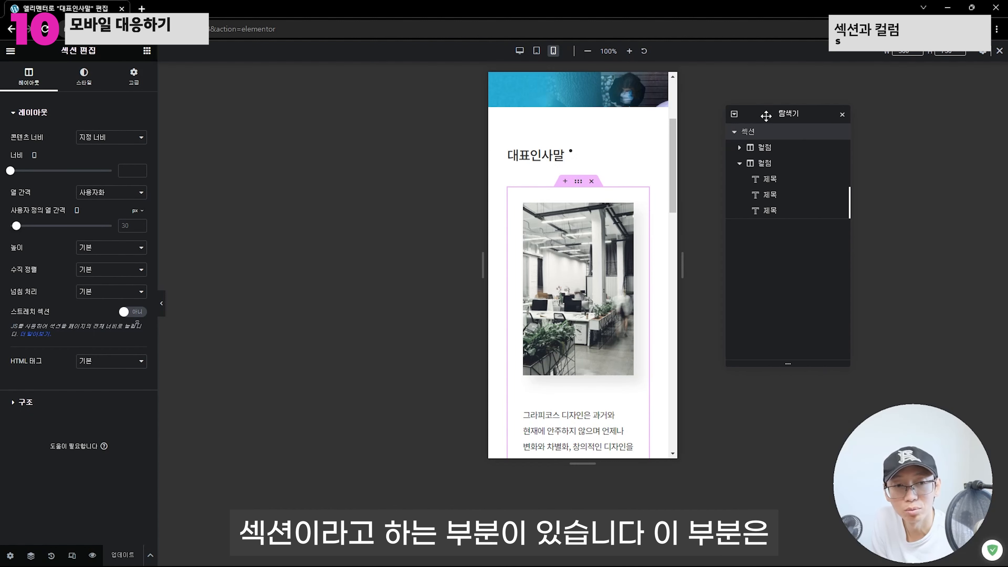
click(742, 163)
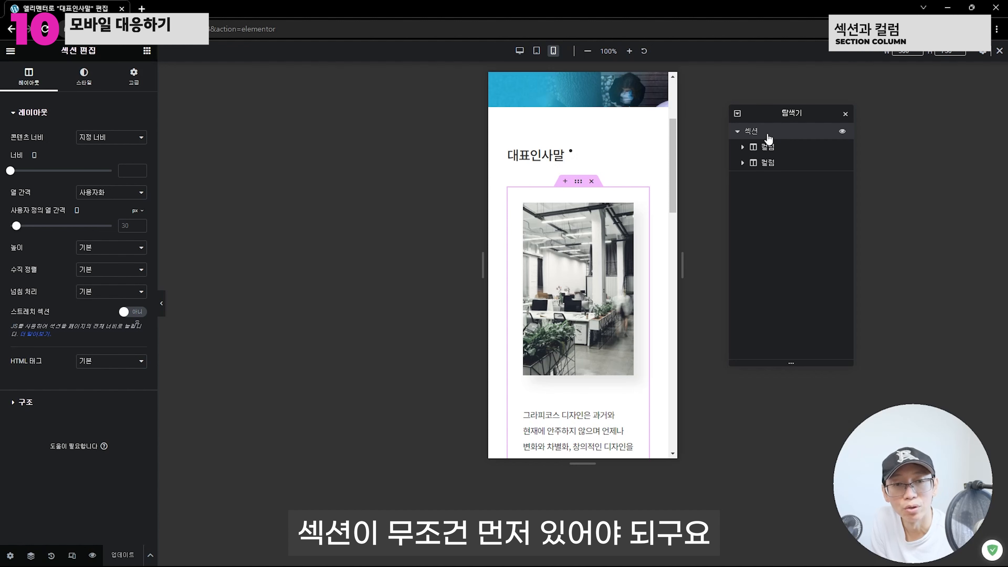
click(776, 148)
click(743, 148)
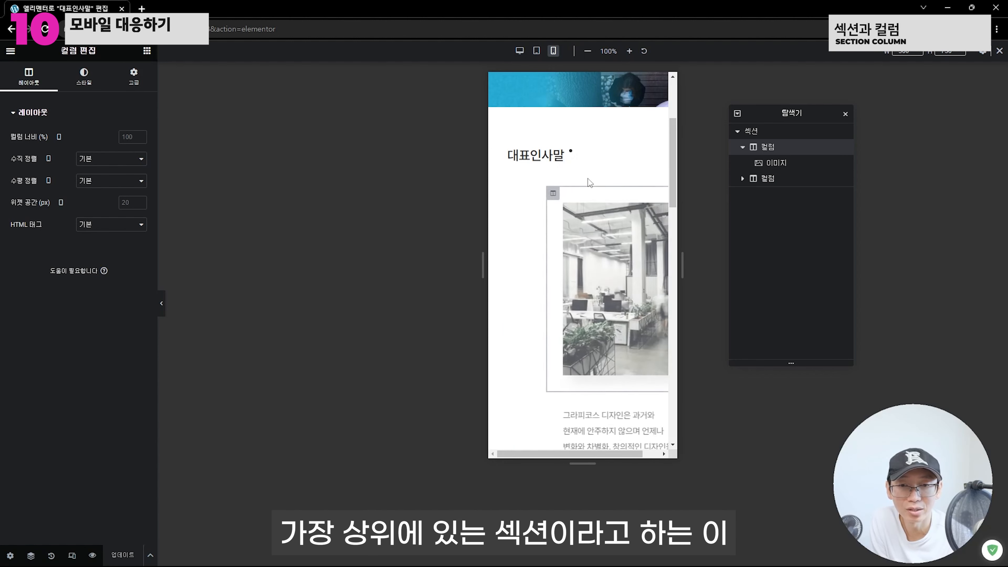
Set the section's custom column gap to 0 px for mobile and check the spacing around the image and text.
click(754, 132)
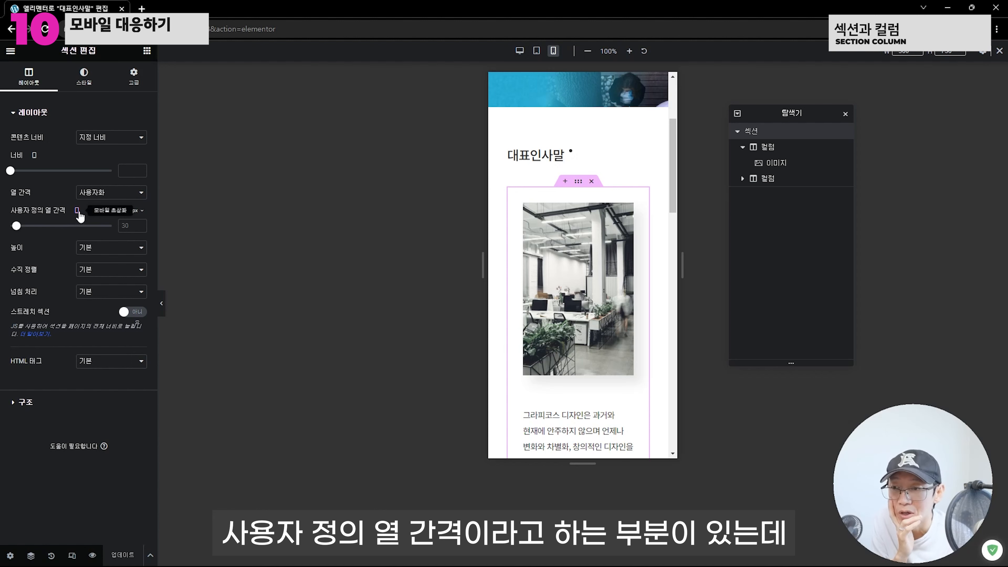
click(127, 225)
text(0)
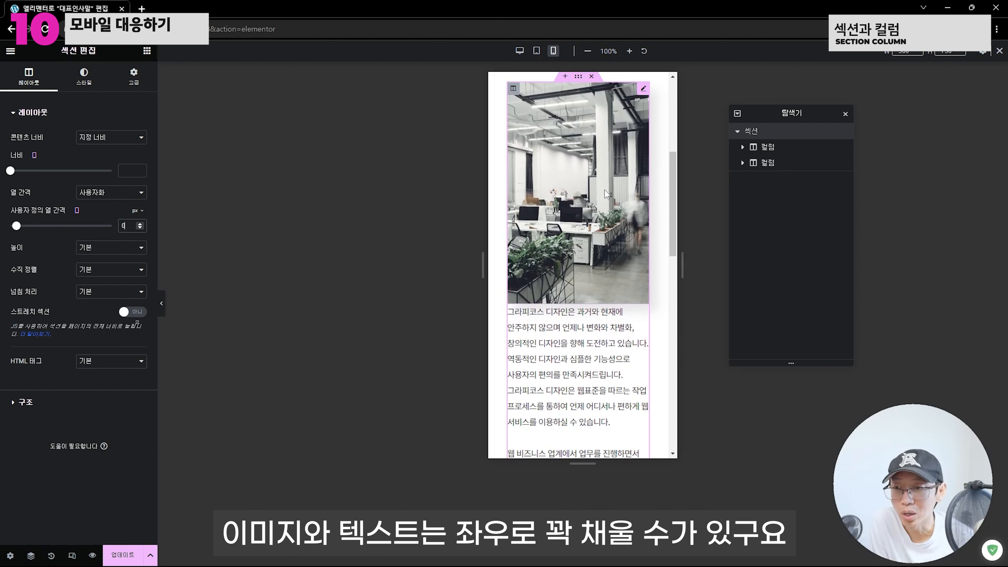
scroll(604, 193, down, 2)
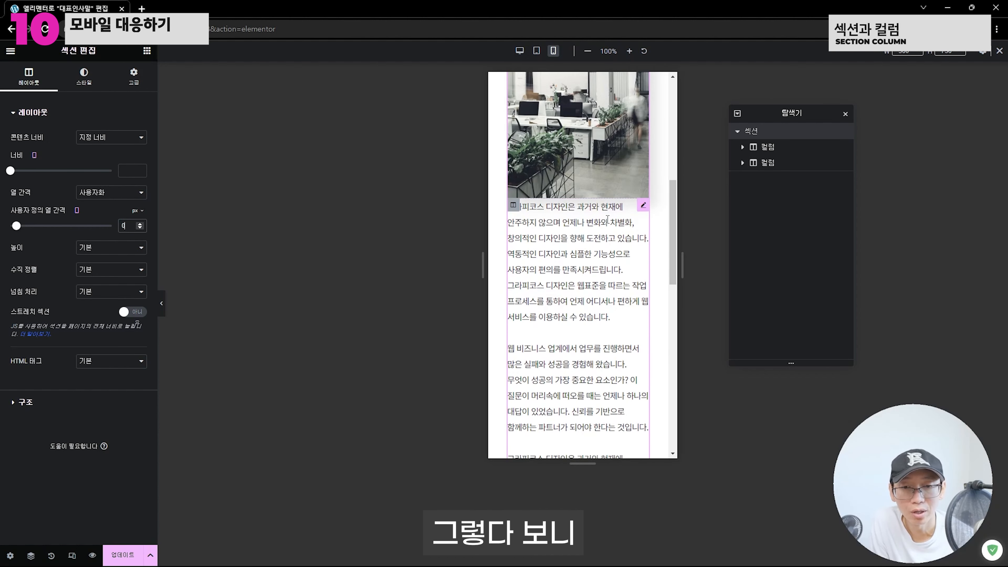
scroll(607, 218, up, 2)
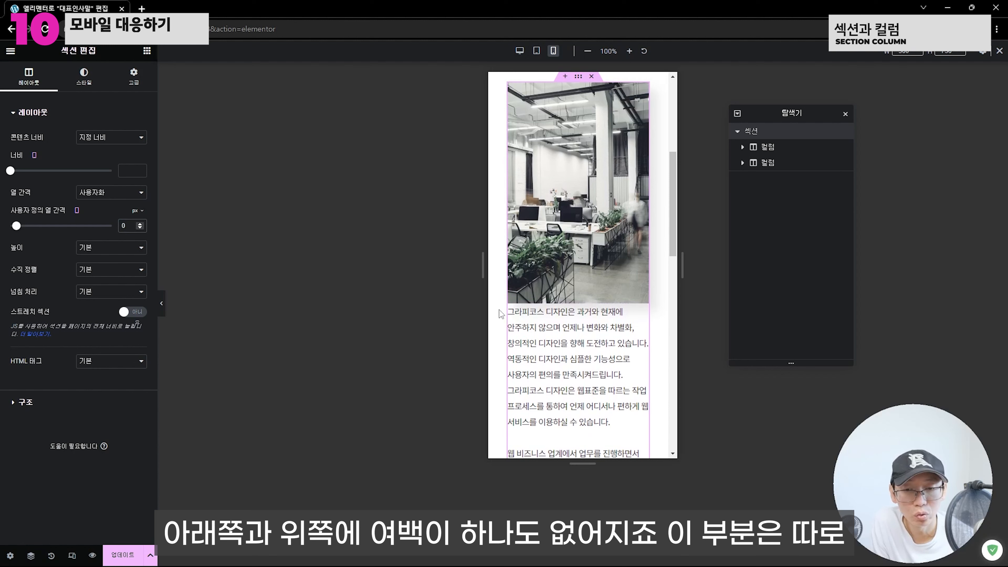
scroll(618, 304, down, 2)
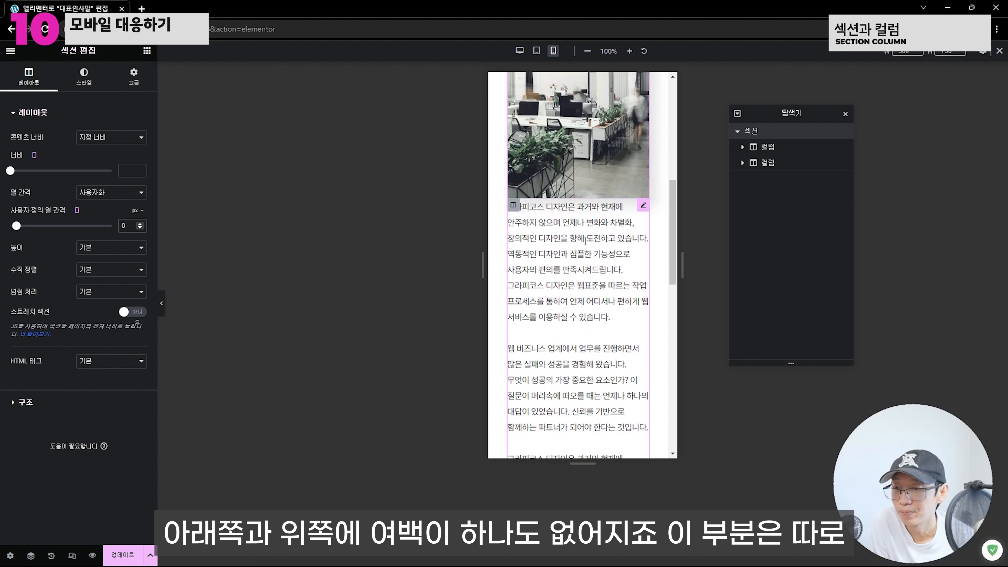
scroll(590, 228, up, 2)
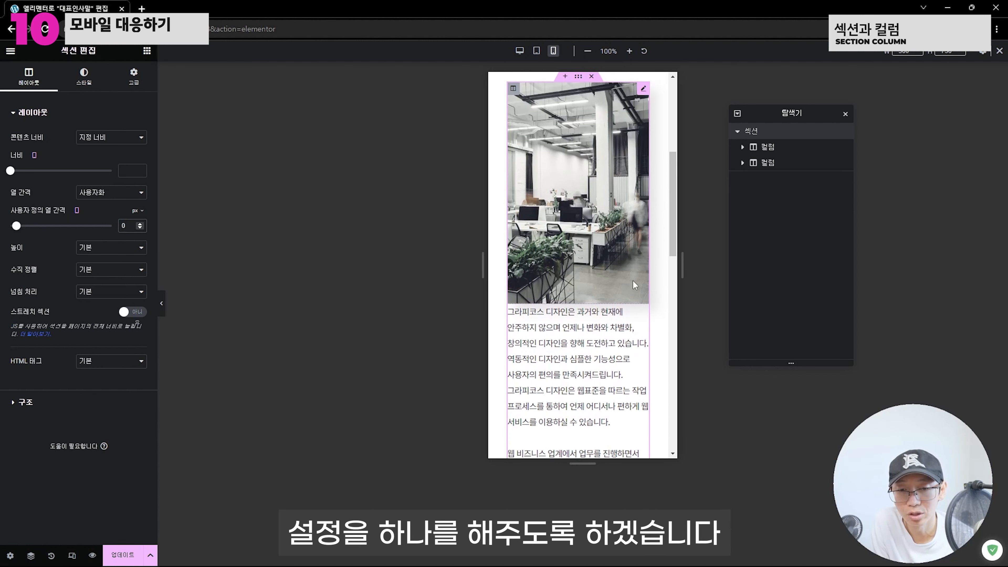
Apply a linked 30 px margin to all sides of the office image for mobile.
scroll(633, 280, up, 2)
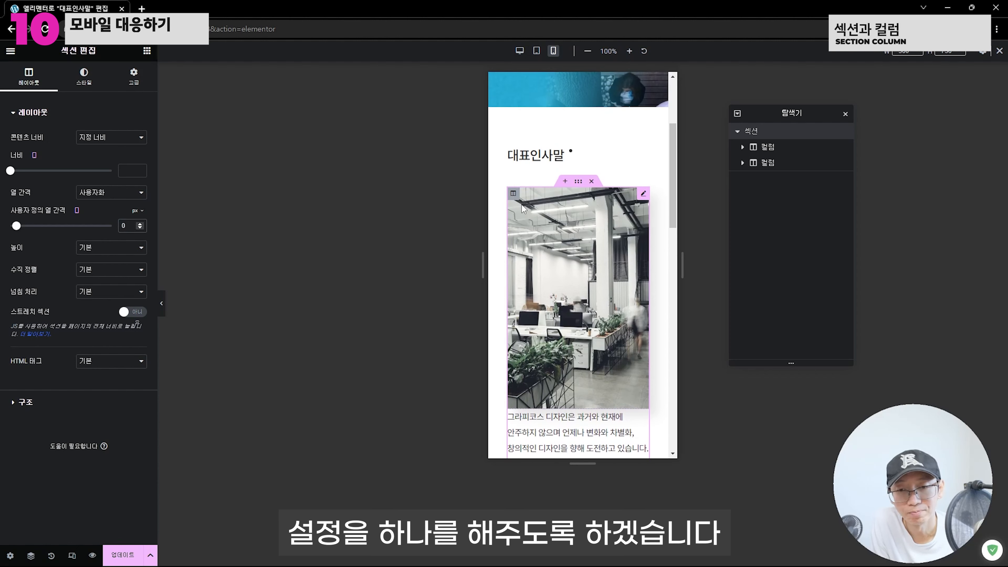
click(641, 202)
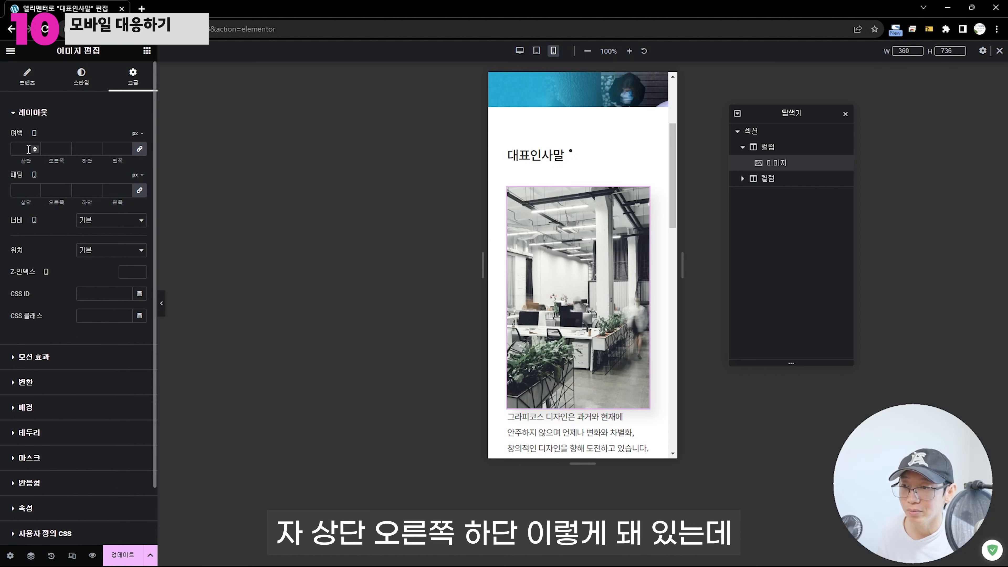
click(83, 149)
text(30)
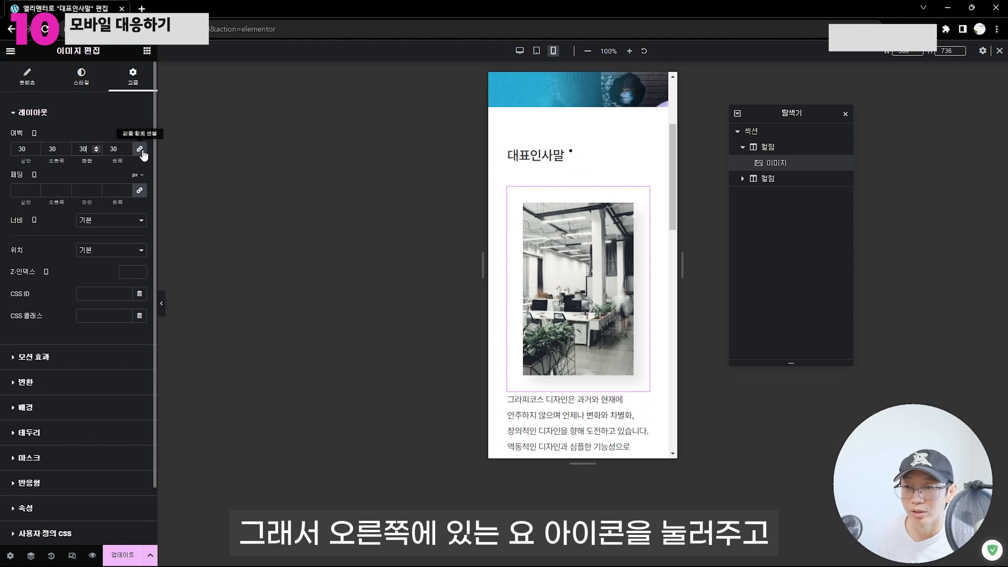
Unlink the image's margin values and set the top, right and left margins to 0, leaving the bottom margin as is.
double_click(32, 152)
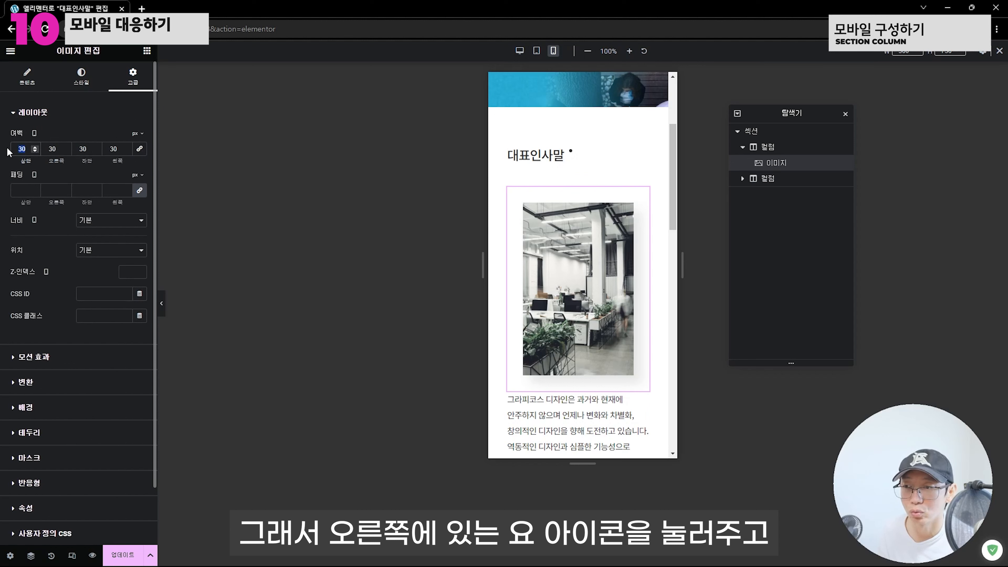
text(0)
key(Tab)
text(0)
key(Tab)
key(Tab)
text(0)
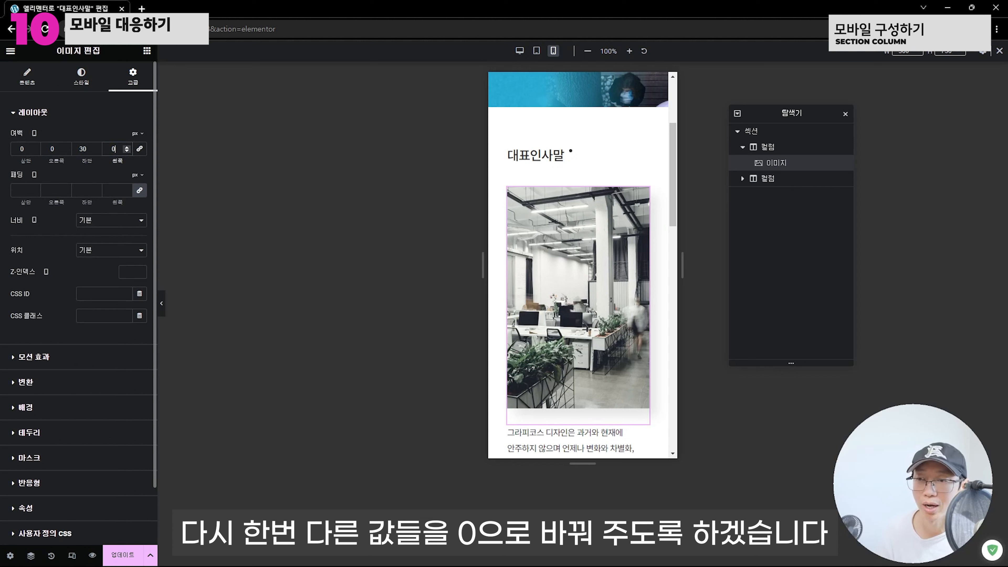
Set the image's bottom margin to 50 px and check the gap above the text in the mobile preview.
scroll(595, 246, down, 3)
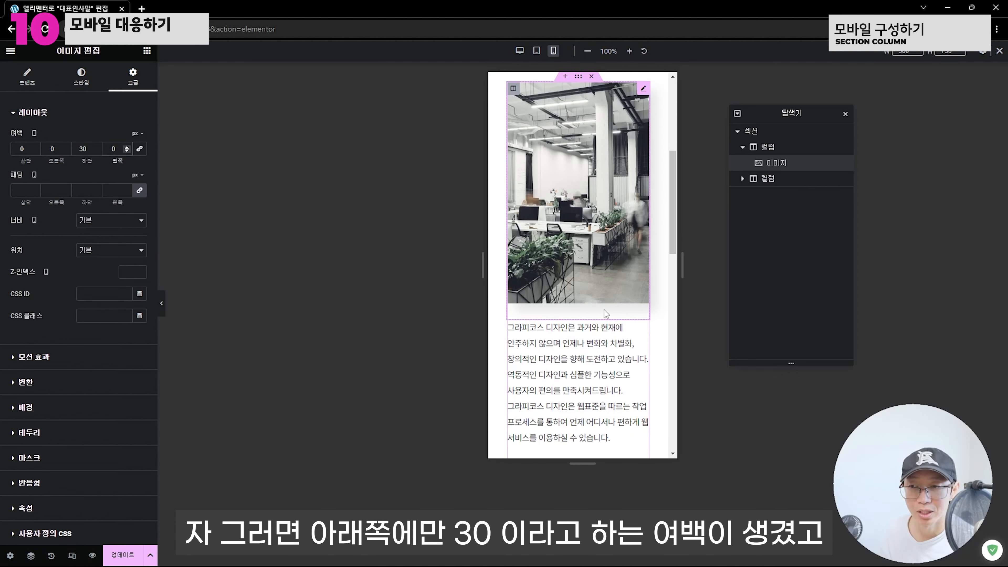
scroll(623, 300, down, 3)
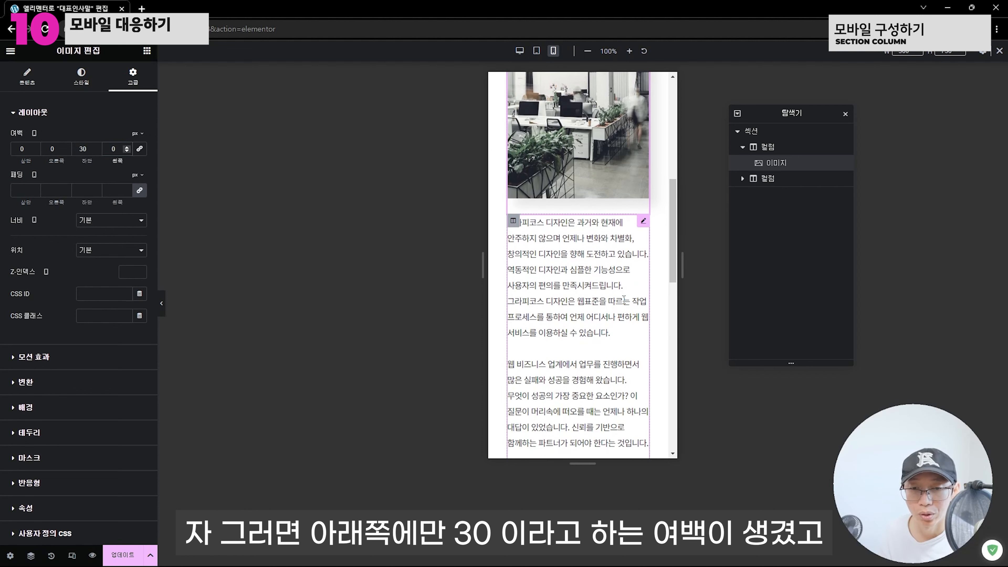
scroll(611, 302, up, 3)
scroll(600, 303, up, 3)
double_click(84, 149)
text(50)
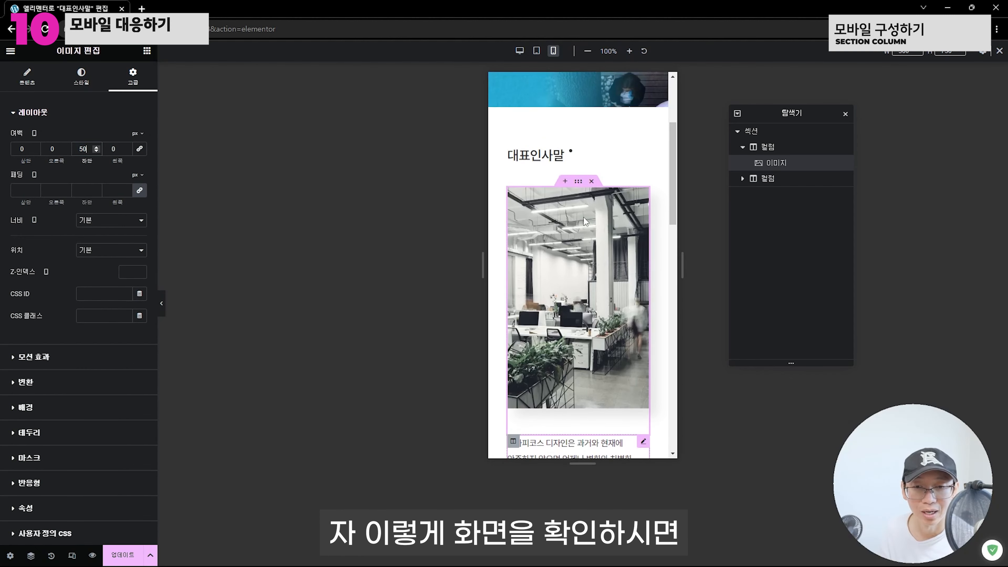
scroll(587, 219, up, 1)
scroll(587, 222, down, 4)
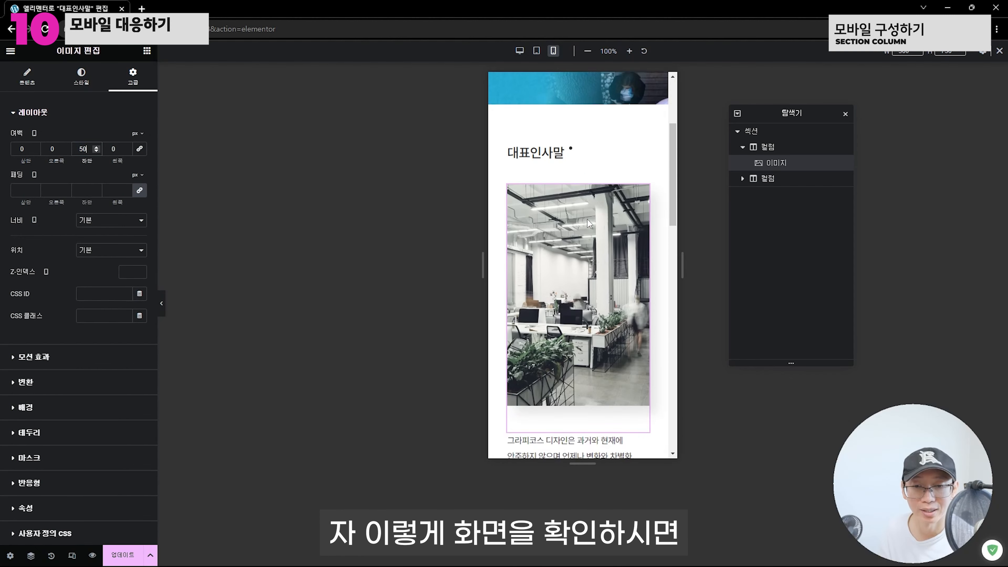
Set the typography size of the greeting body text below the office image to 14 px for mobile.
scroll(580, 231, down, 5)
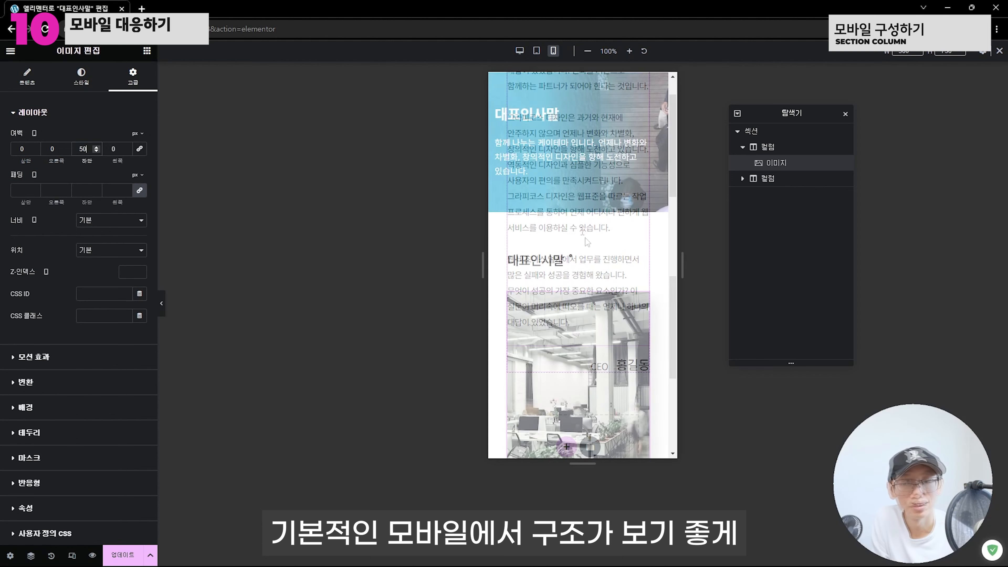
scroll(585, 237, down, 10)
scroll(586, 240, up, 5)
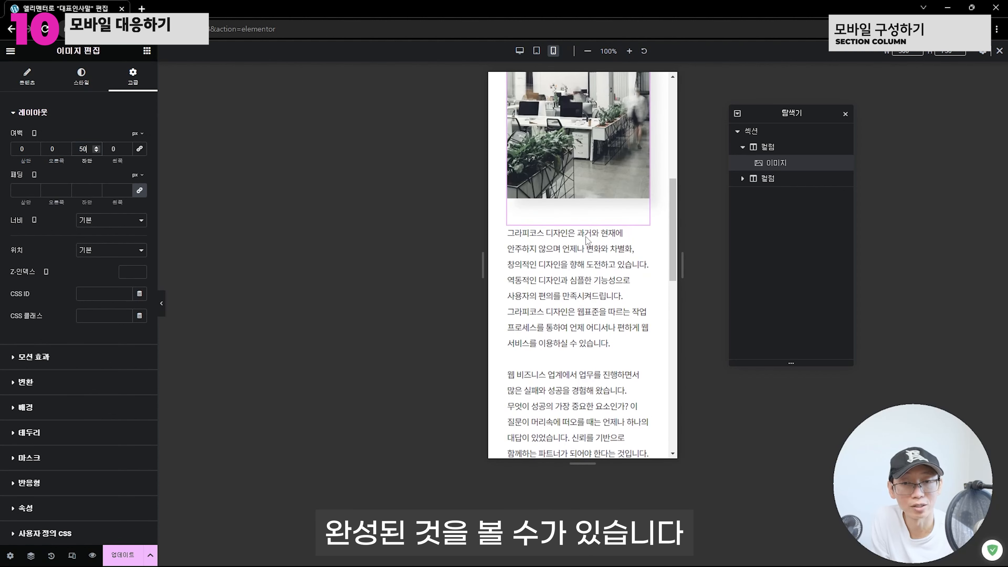
click(585, 268)
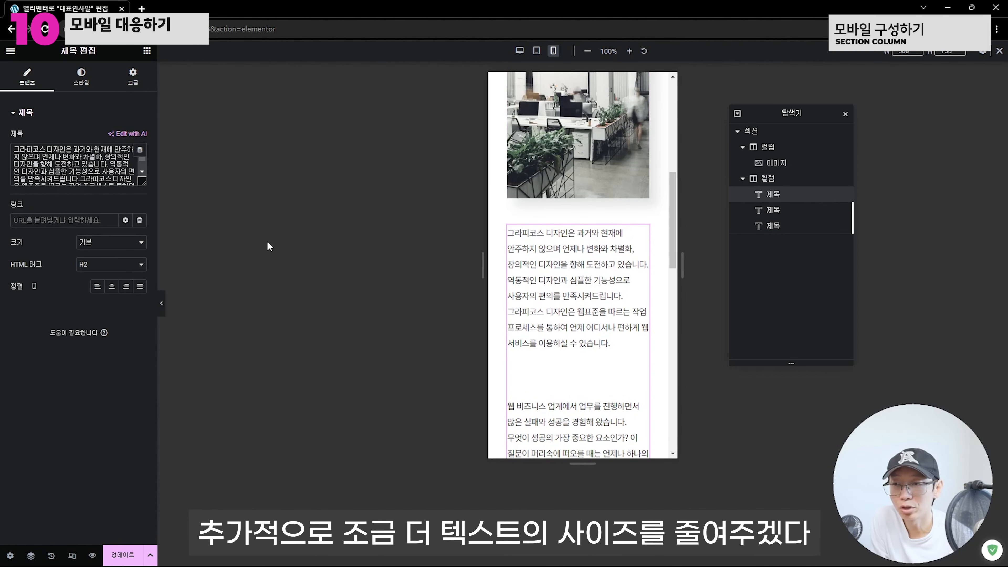
click(82, 75)
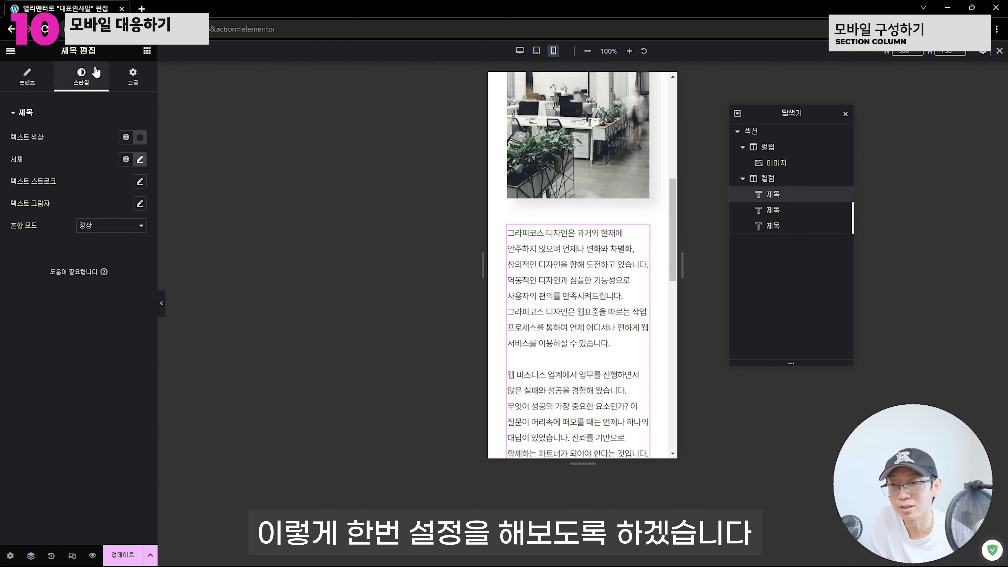
click(140, 160)
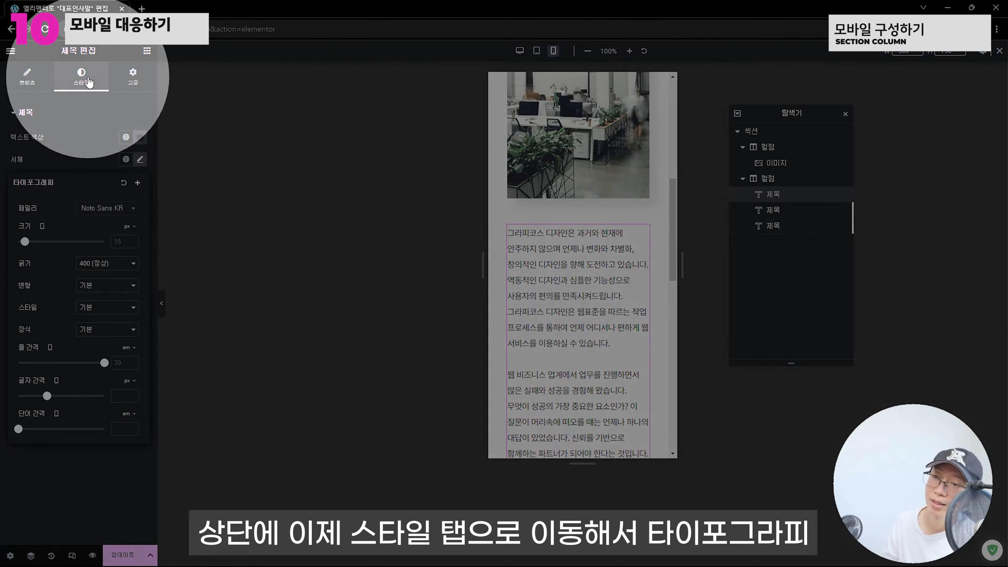
click(139, 159)
click(140, 160)
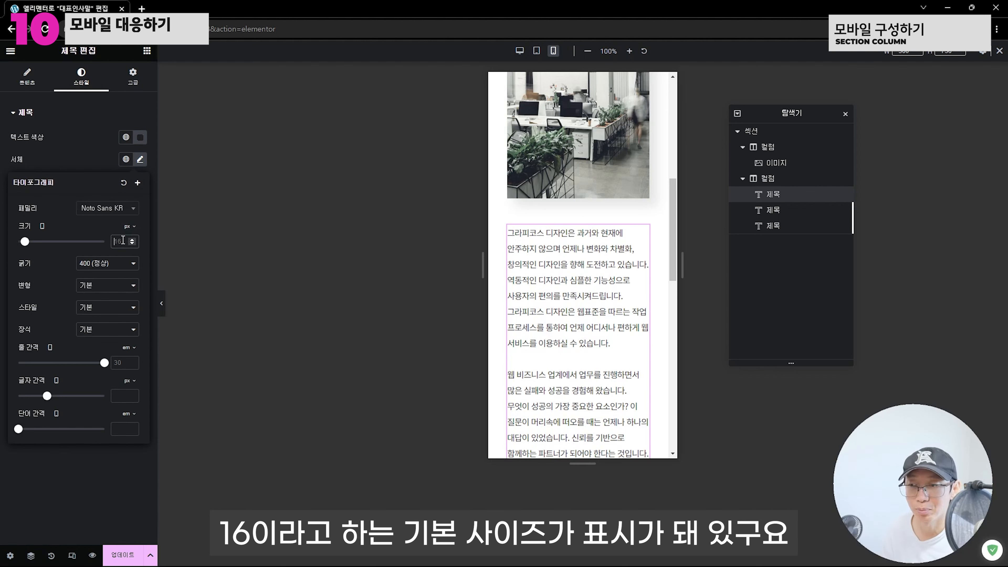
mouse_move(42, 230)
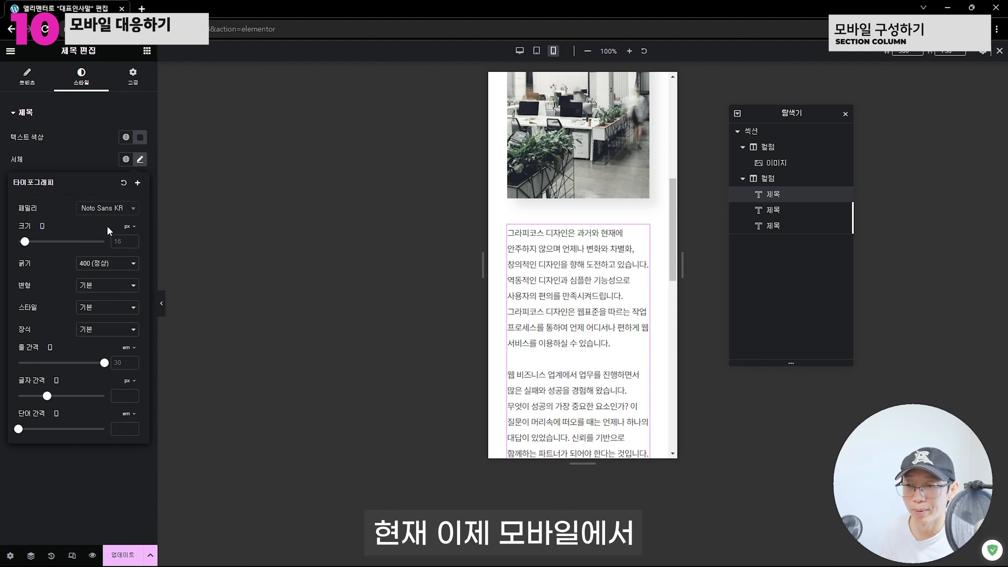
click(121, 243)
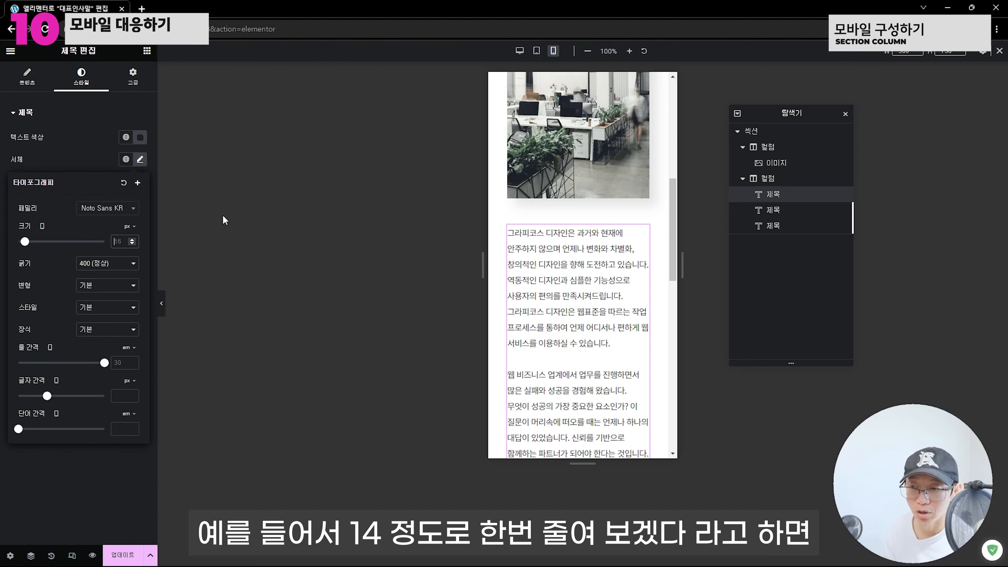
text(14)
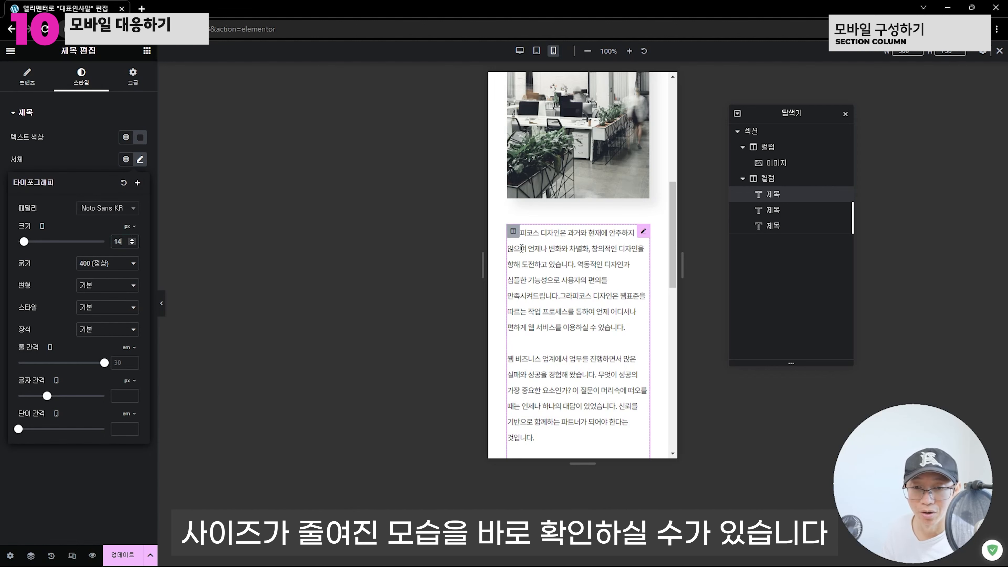
Check the resized body text down to the CEO line in the mobile preview and save the page.
scroll(596, 248, down, 3)
scroll(595, 248, down, 5)
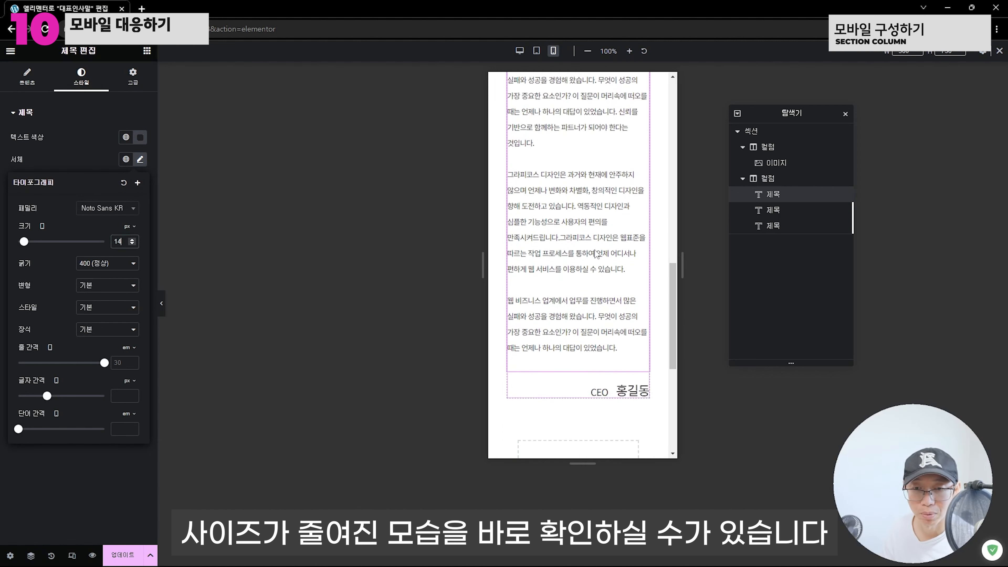
scroll(595, 250, up, 5)
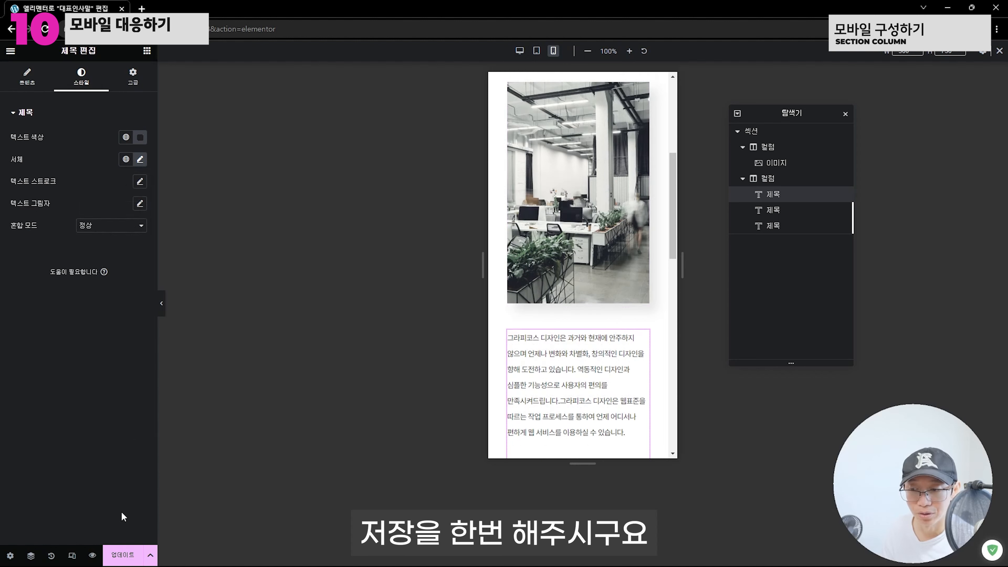
click(119, 554)
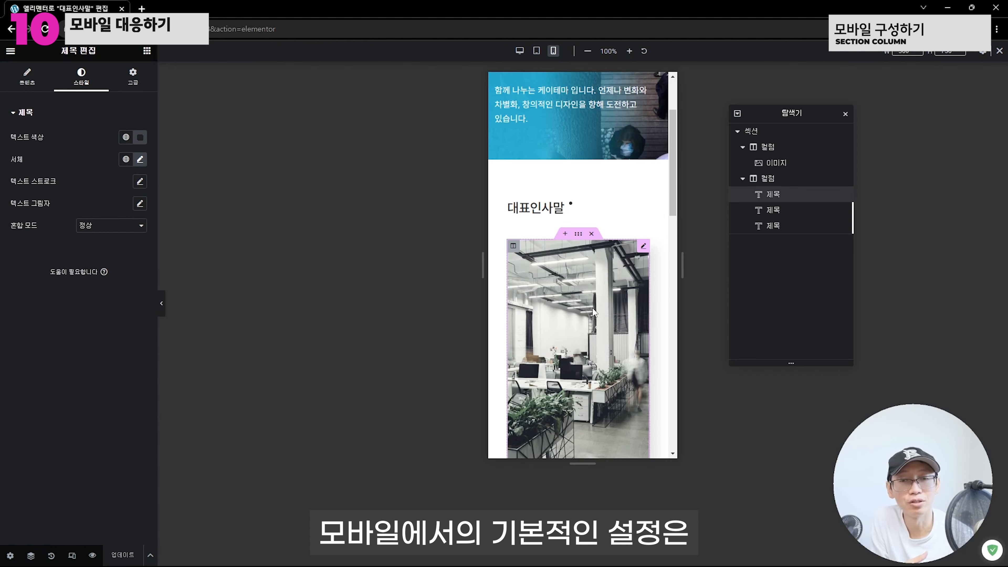
scroll(592, 312, down, 10)
scroll(594, 311, down, 5)
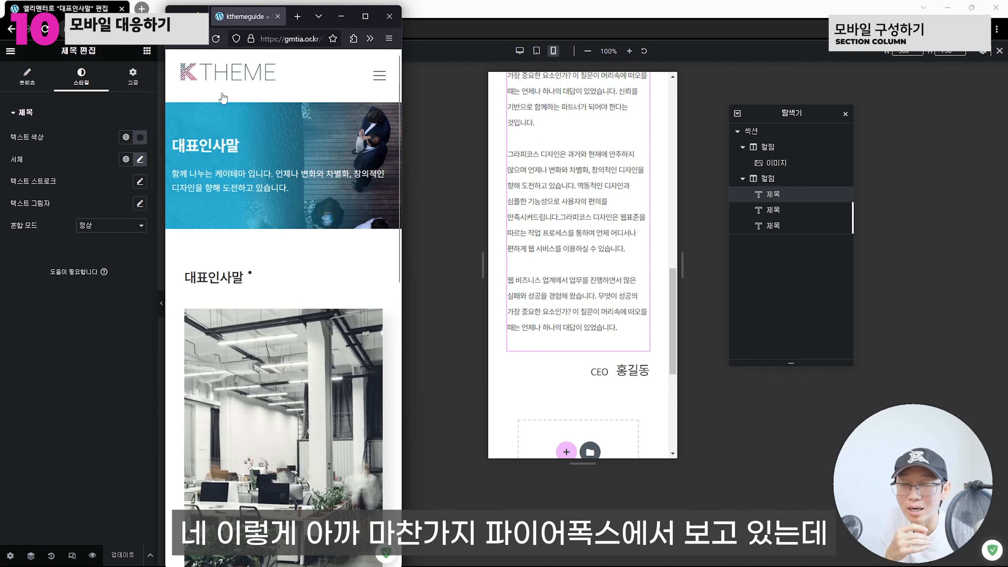
Switch to the live greeting page in Firefox and examine its image width, side margins and text at mobile width.
scroll(197, 235, down, 3)
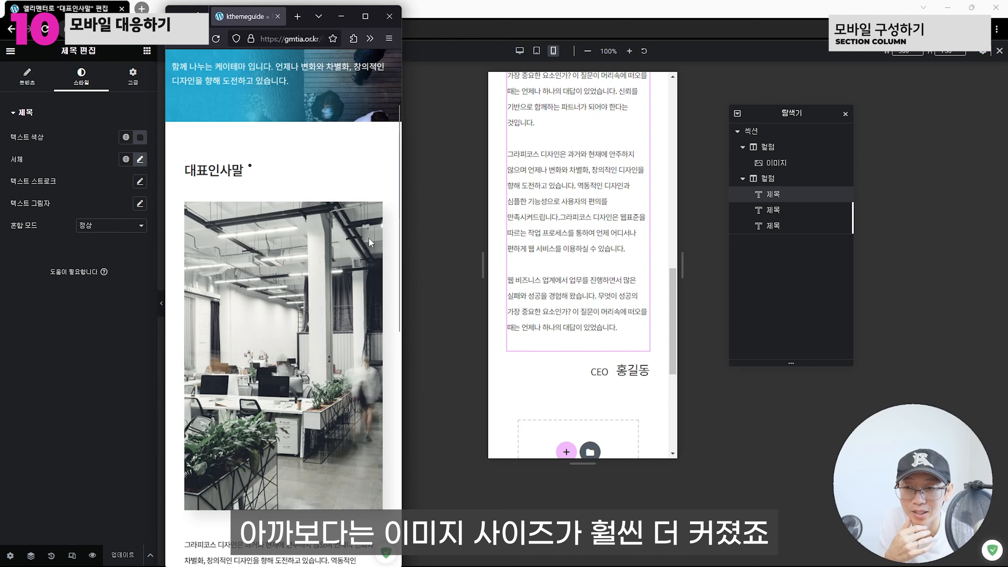
scroll(281, 256, down, 2)
scroll(346, 174, down, 2)
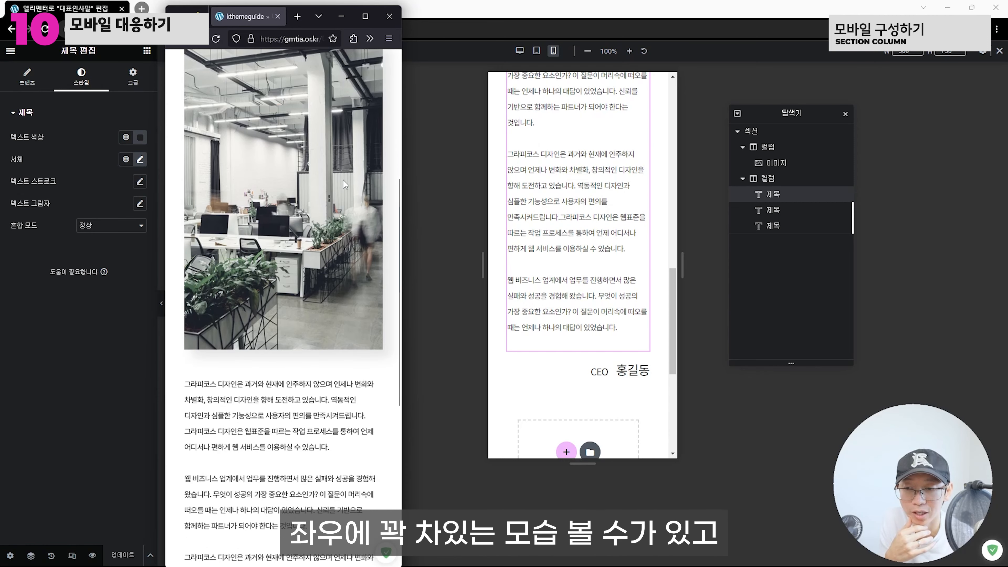
scroll(342, 174, down, 4)
scroll(343, 171, down, 2)
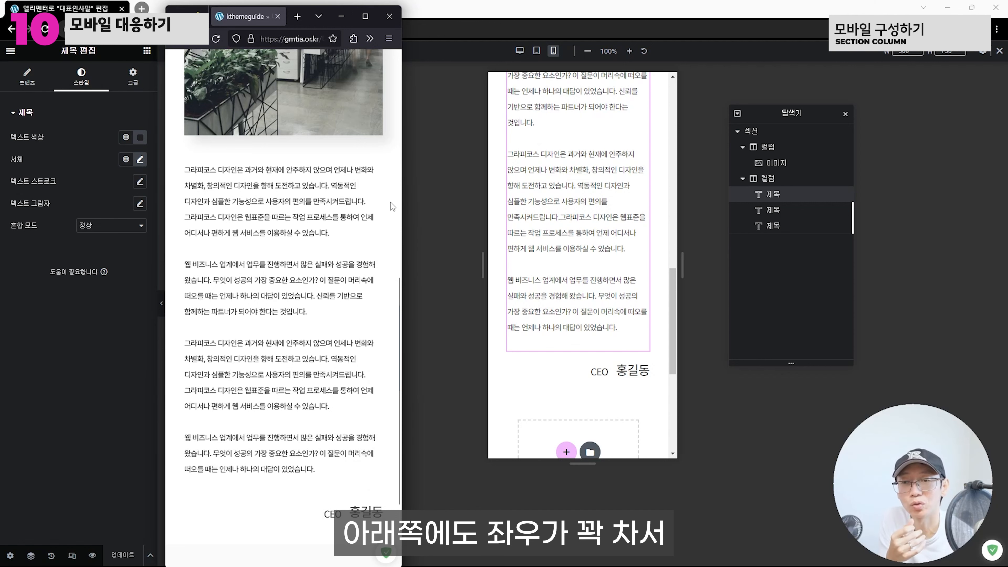
scroll(322, 239, down, 2)
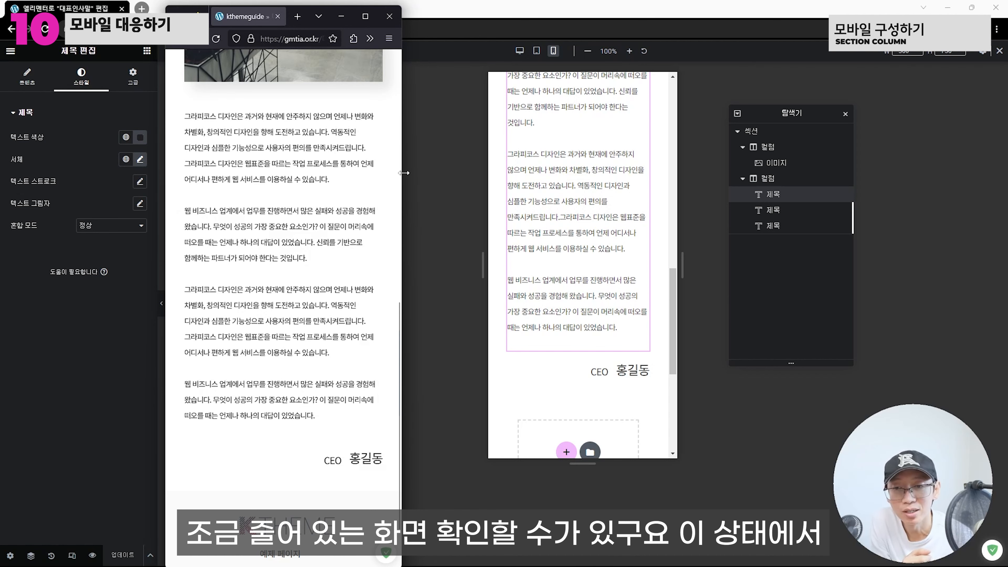
Widen and maximize the Firefox window and examine the image, text and spacing of the live page at desktop size.
drag(404, 173, 925, 194)
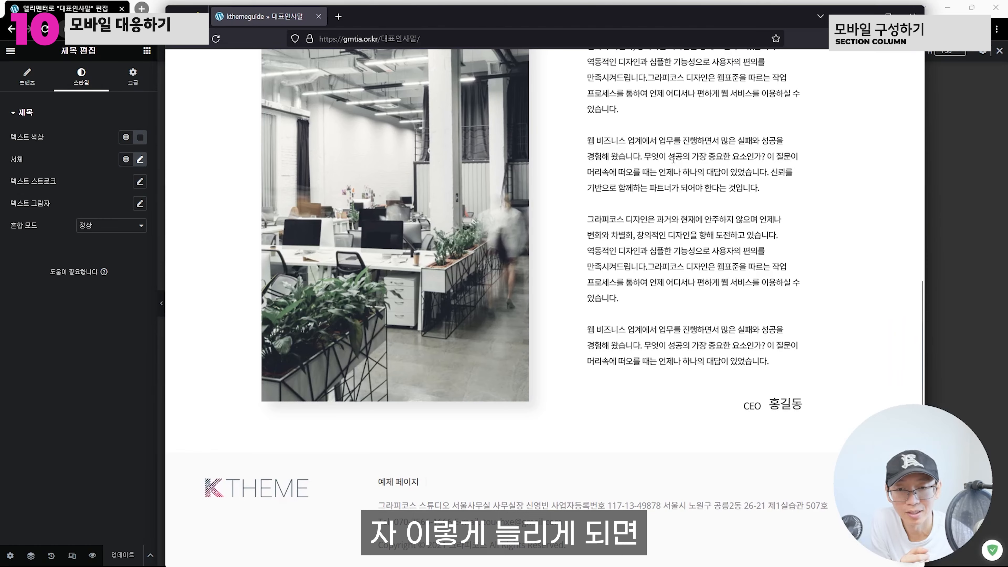
double_click(583, 25)
scroll(534, 194, up, 8)
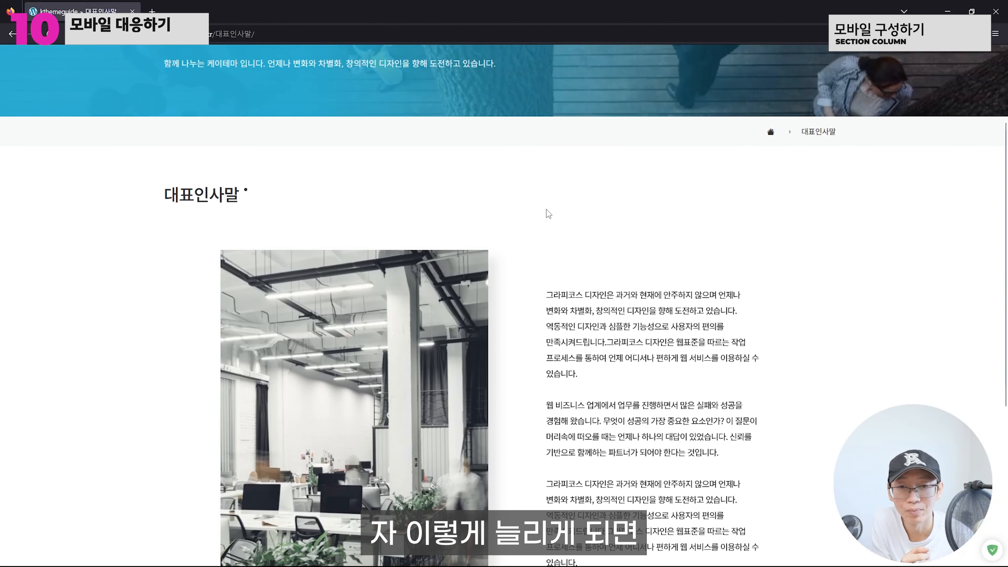
scroll(612, 230, down, 5)
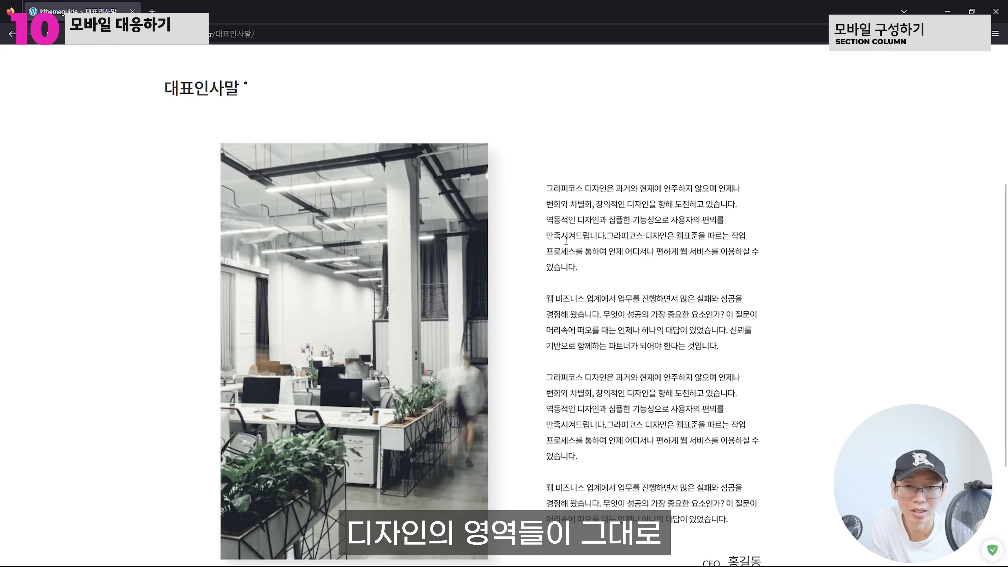
scroll(567, 243, down, 3)
scroll(567, 243, up, 2)
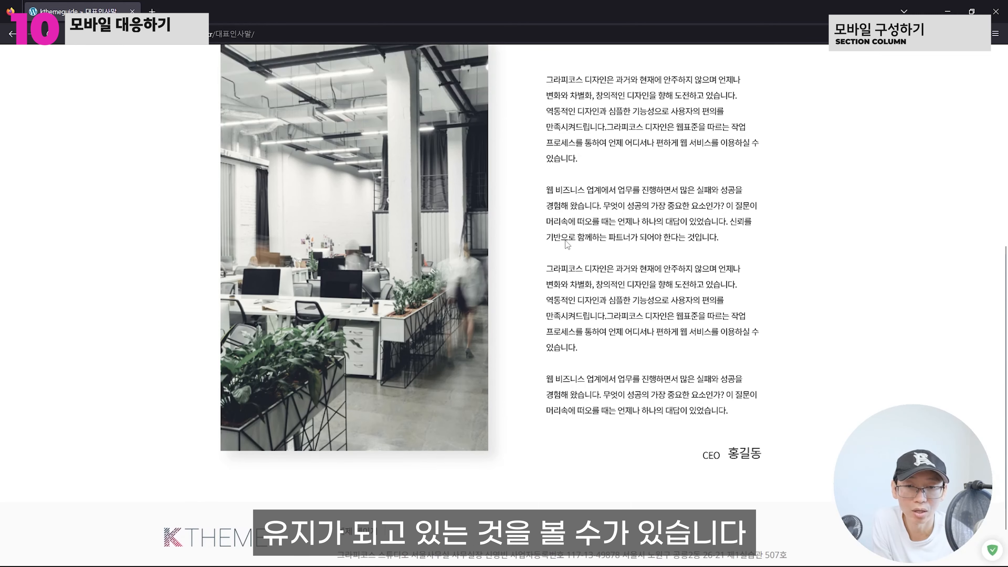
scroll(567, 240, up, 1)
drag(546, 189, 615, 223)
click(623, 229)
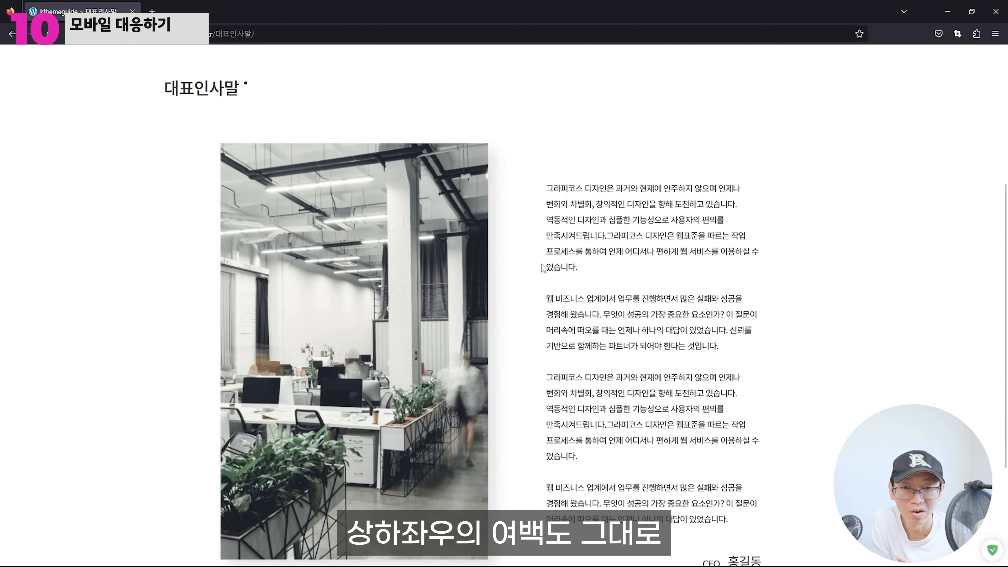
scroll(533, 157, down, 4)
scroll(677, 317, up, 5)
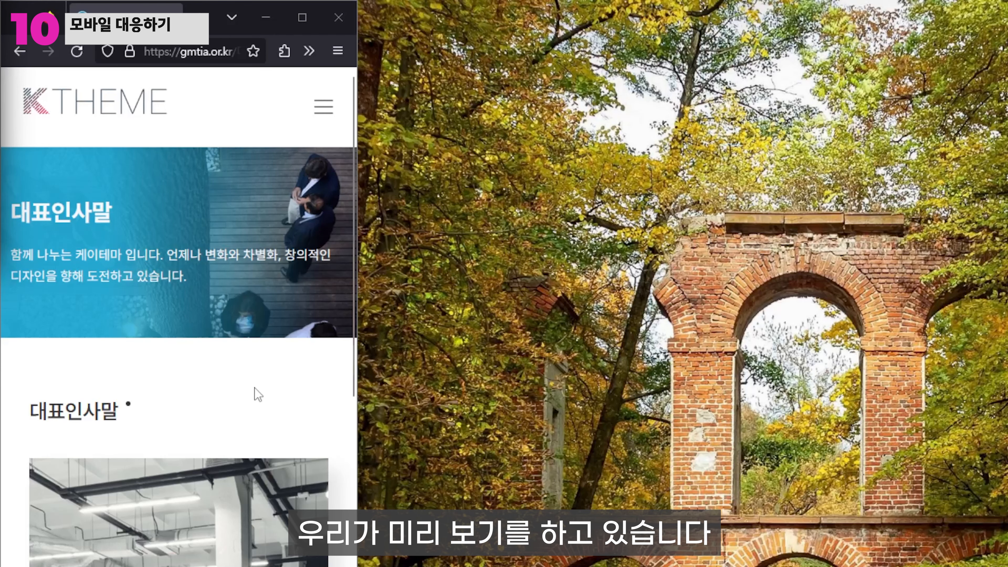
Review the order of image and text on the narrow live page and compare it with a widened browser window.
scroll(337, 367, down, 6)
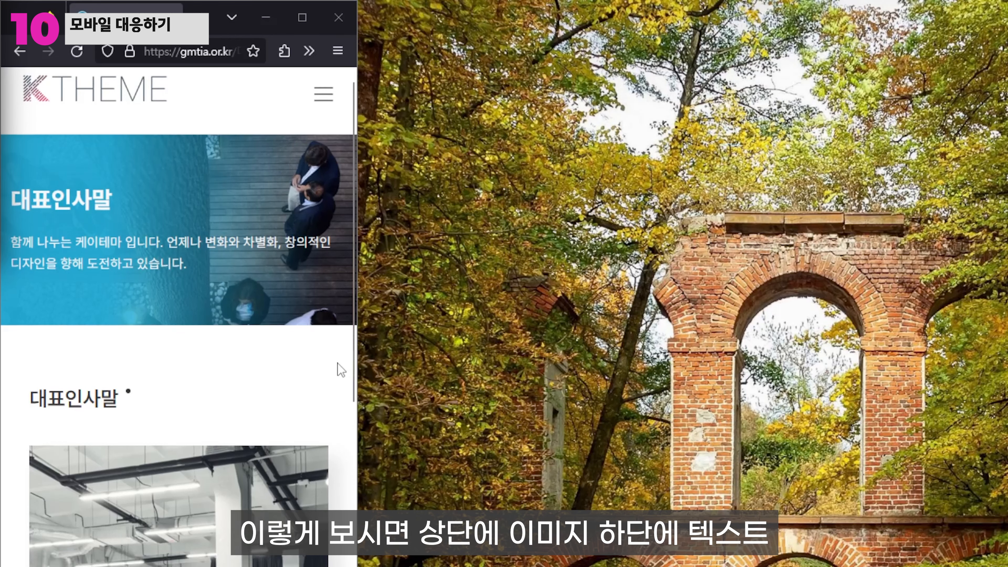
scroll(268, 349, up, 2)
scroll(267, 350, down, 8)
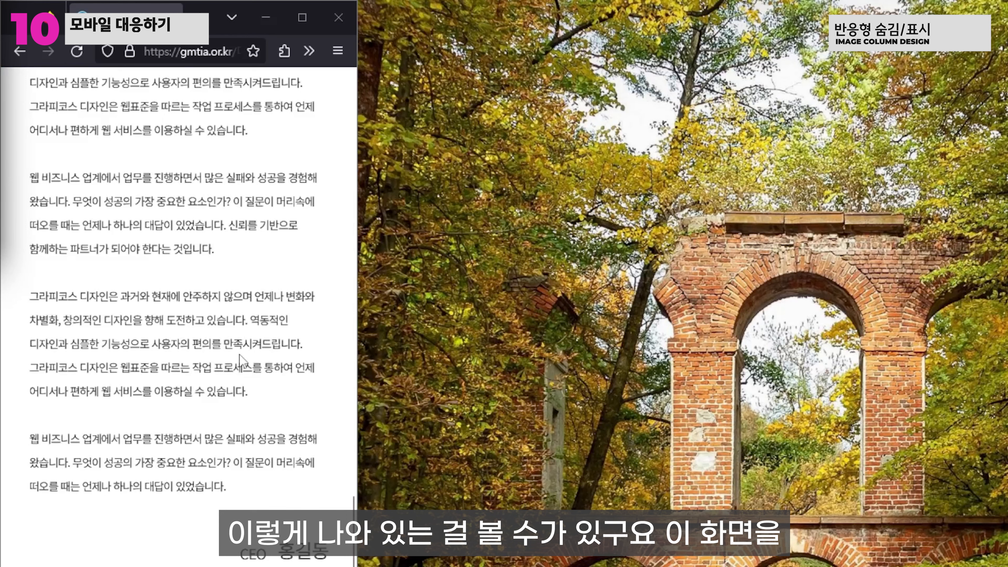
drag(358, 318, 1005, 318)
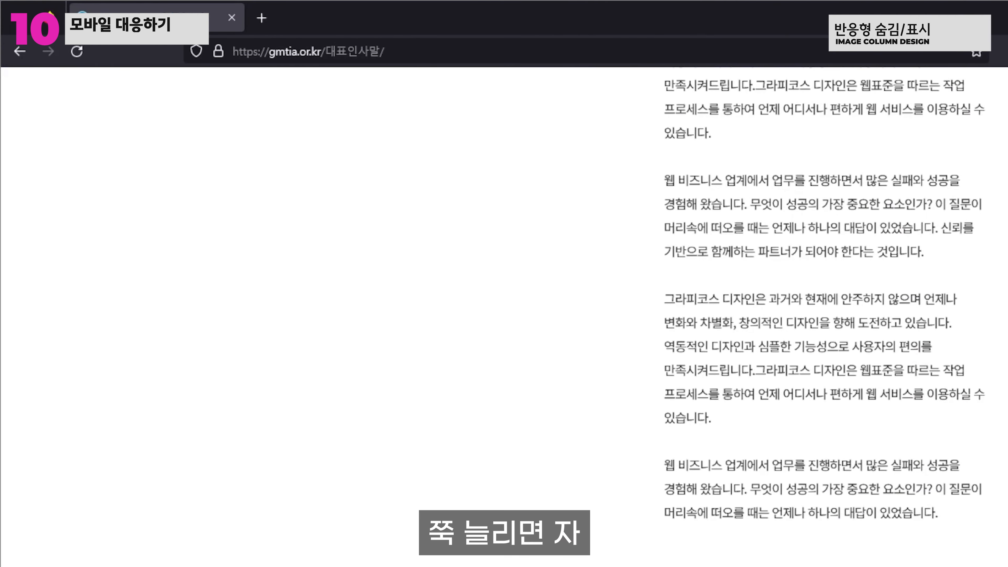
scroll(504, 316, up, 8)
scroll(503, 317, down, 2)
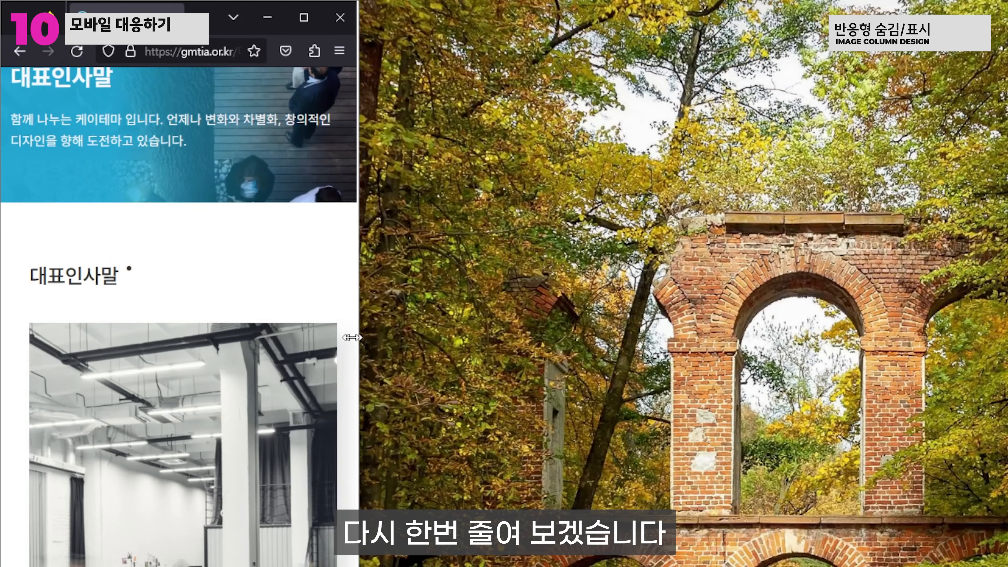
Narrow the live page window back to mobile width and examine how the office image is displayed.
scroll(276, 324, down, 5)
scroll(276, 324, up, 5)
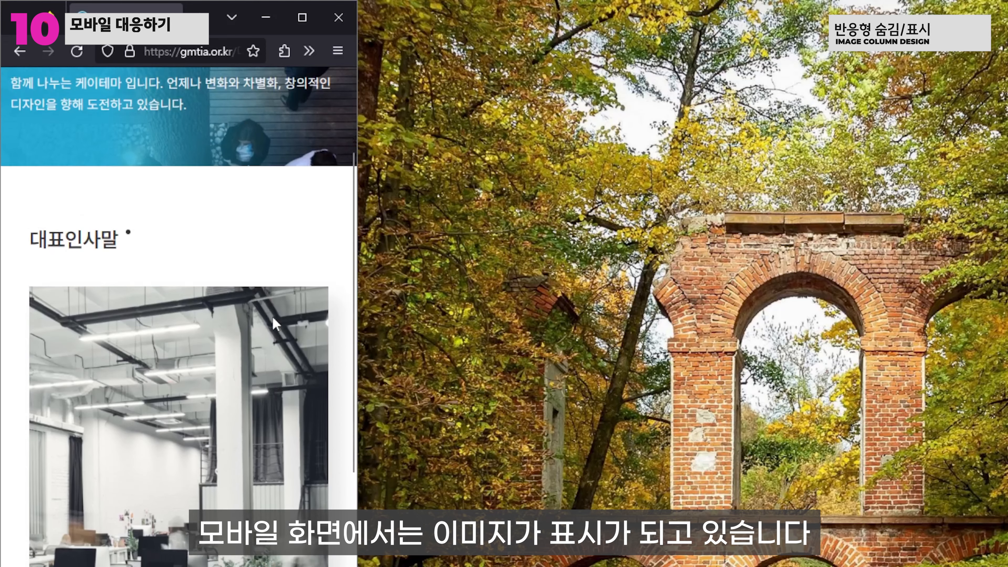
scroll(277, 324, down, 1)
scroll(276, 325, down, 10)
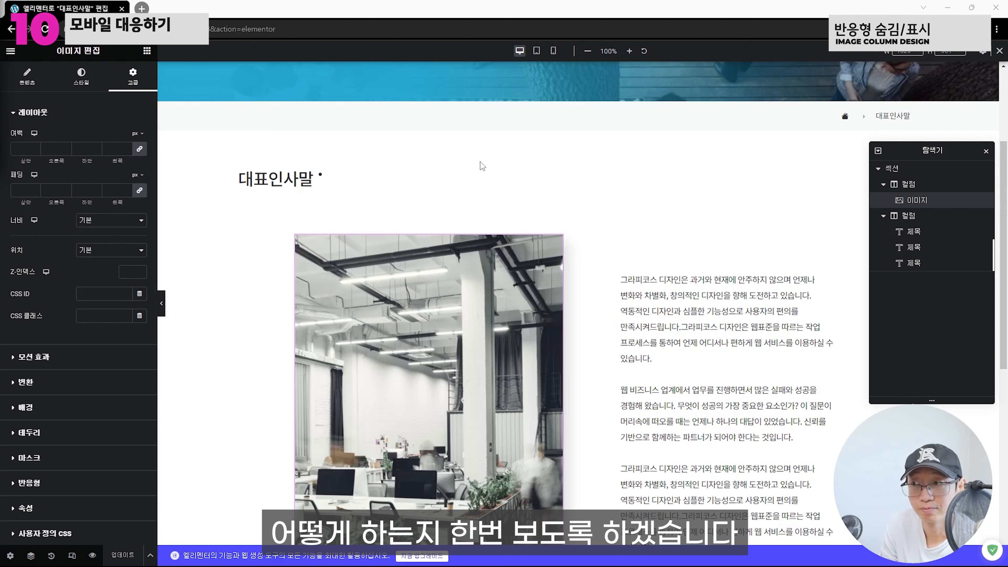
Back in the Elementor editor, enable the office image's responsive options to hide it on desktop and on tablet portrait.
scroll(592, 204, down, 1)
scroll(592, 204, down, 3)
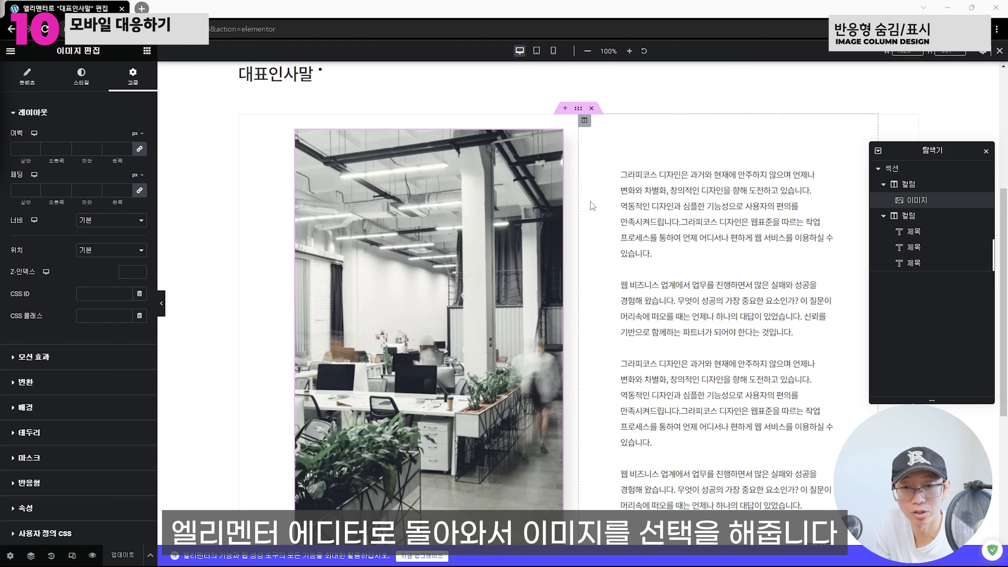
scroll(516, 190, up, 4)
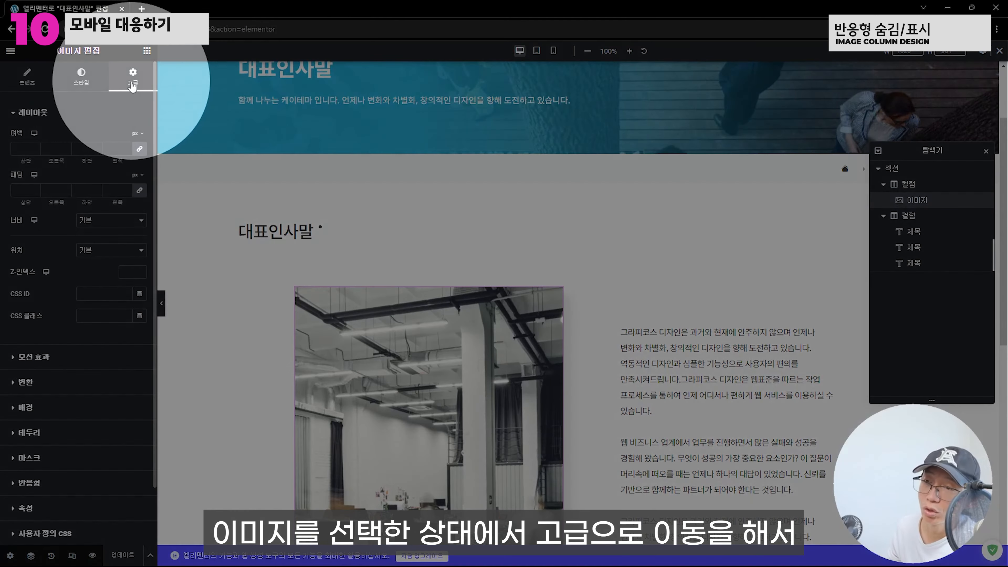
scroll(64, 401, down, 2)
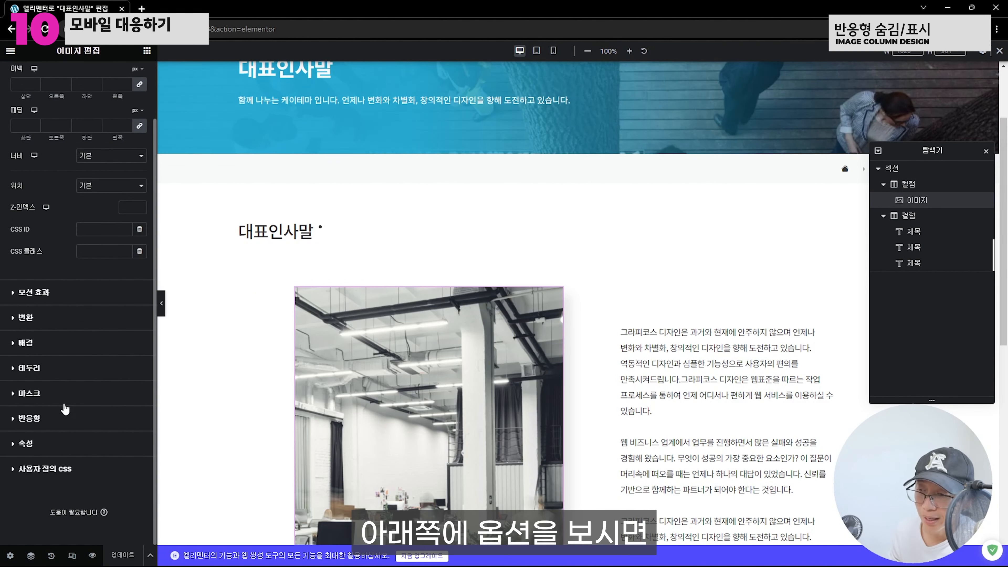
click(45, 420)
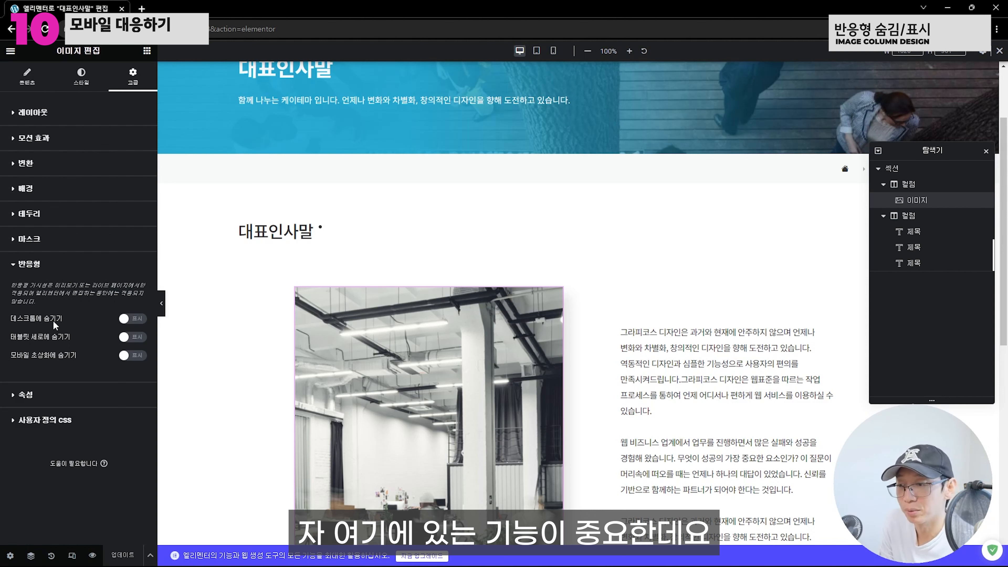
click(129, 322)
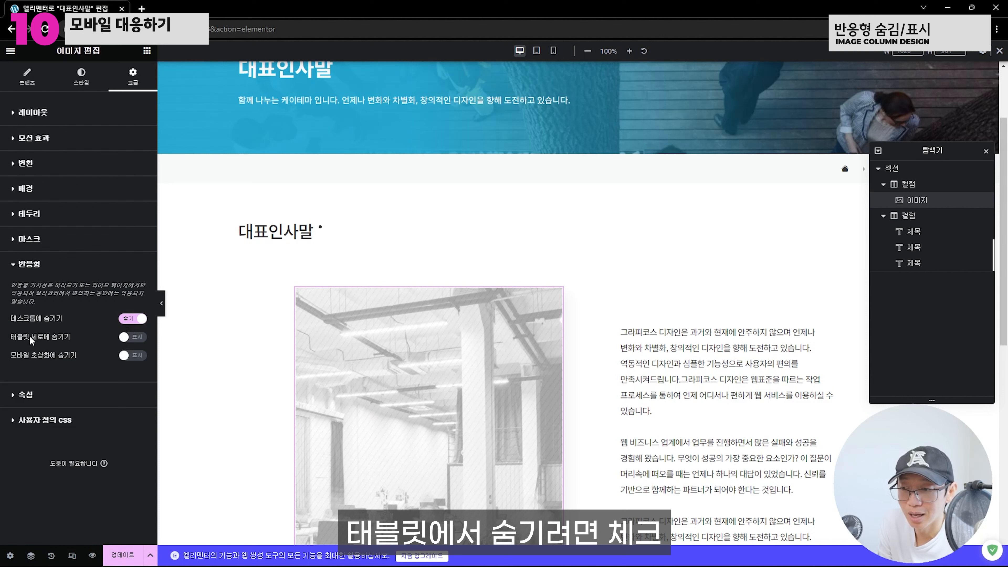
click(123, 337)
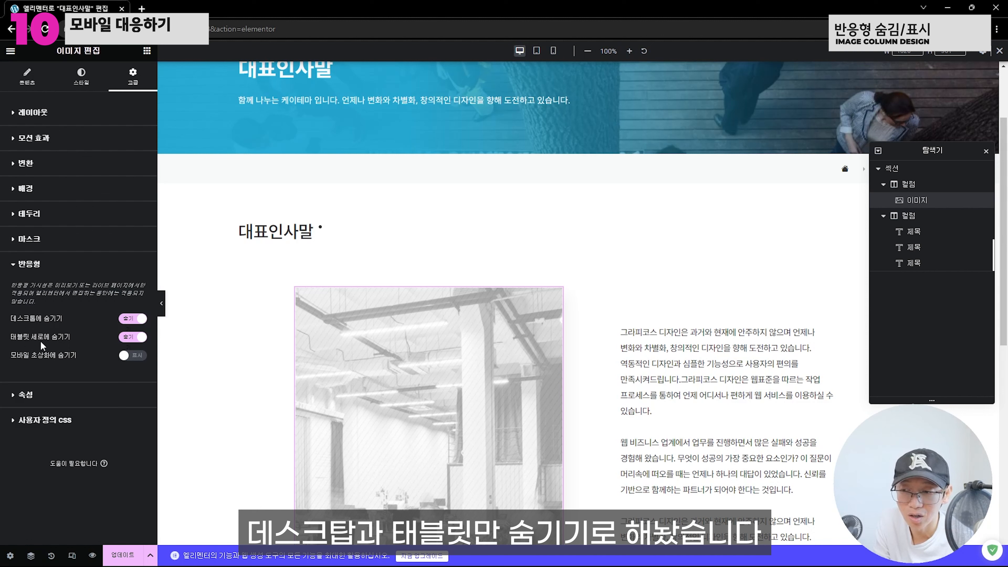
Update the page, set the office image to hide on mobile portrait but show on desktop and tablet portrait, and update again.
click(122, 559)
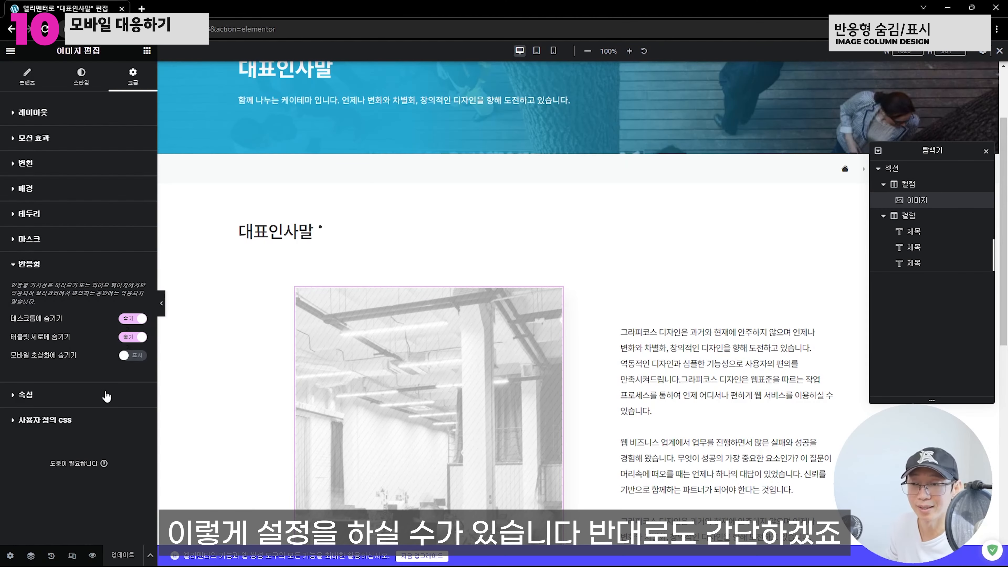
click(133, 355)
click(133, 337)
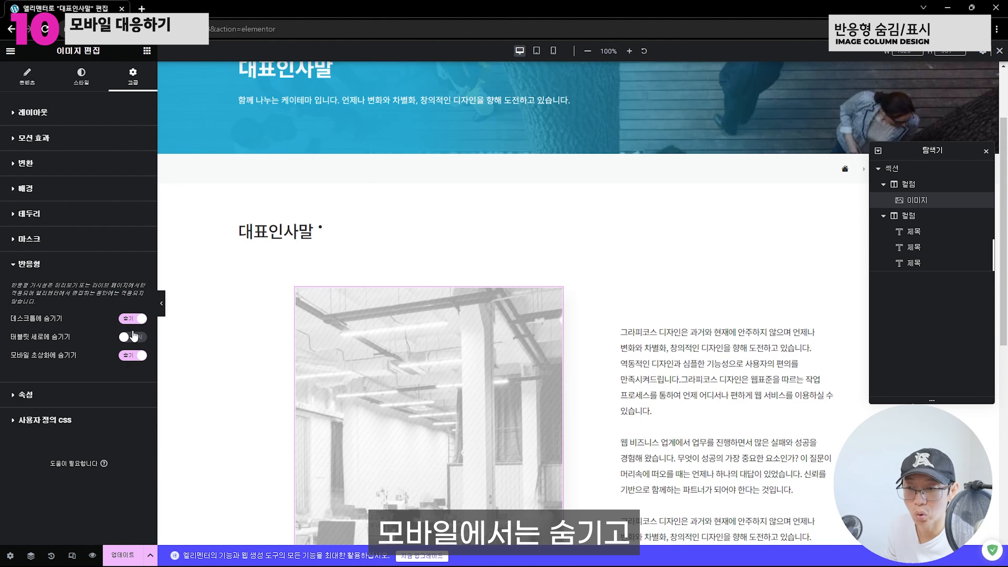
click(132, 318)
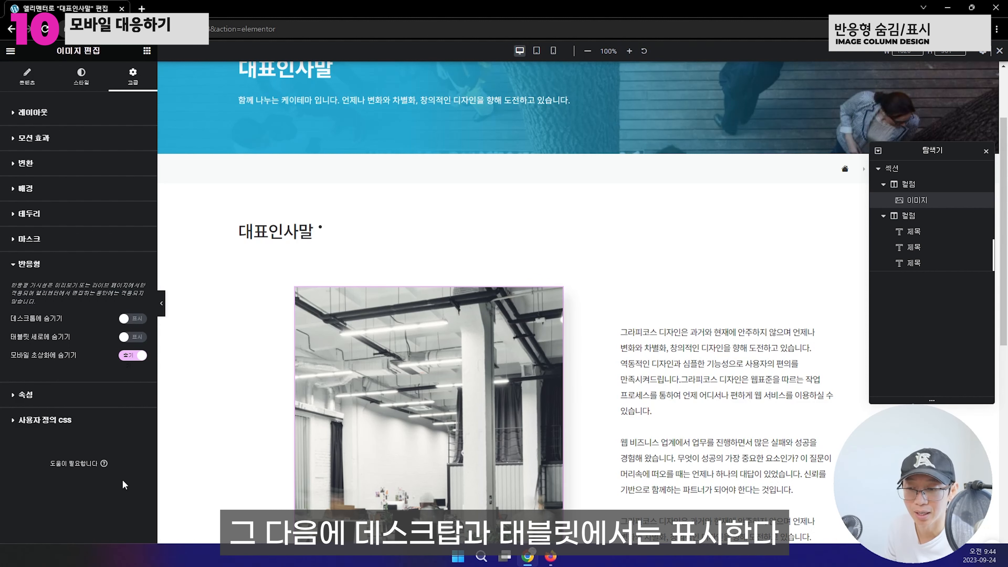
click(123, 553)
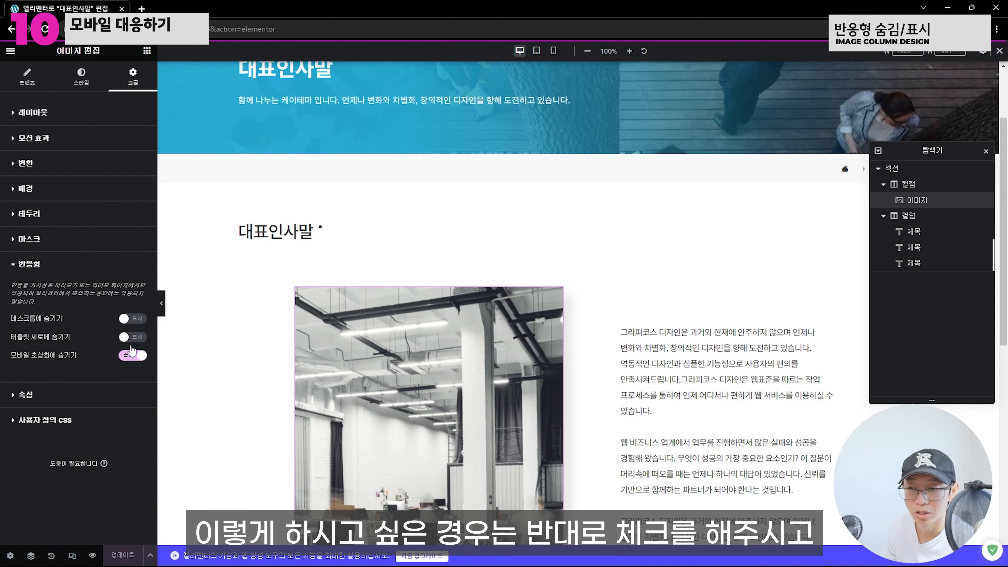
Preview the page at tablet and mobile portrait sizes and examine how the office image is displayed.
click(536, 51)
click(553, 51)
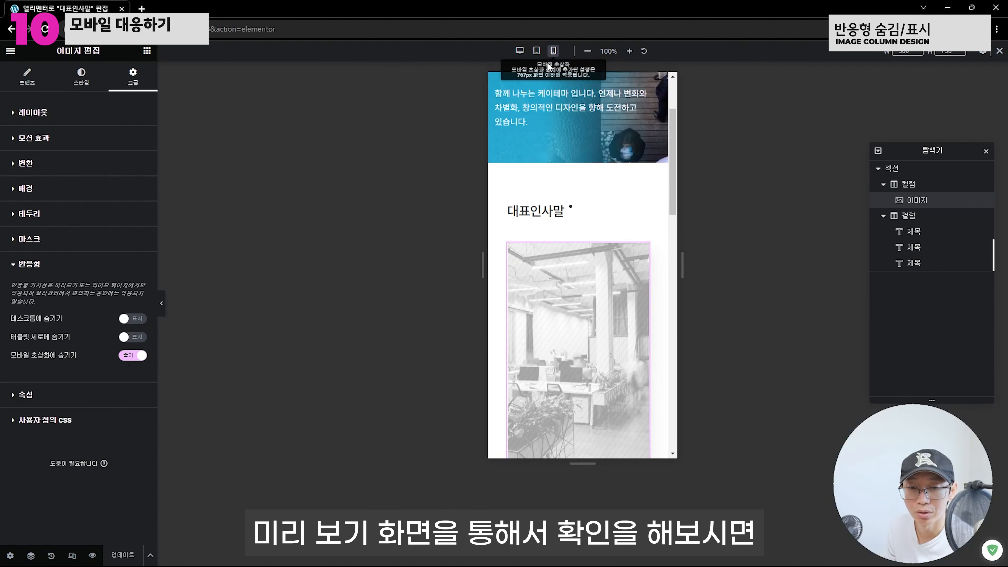
scroll(566, 196, down, 6)
scroll(584, 224, up, 5)
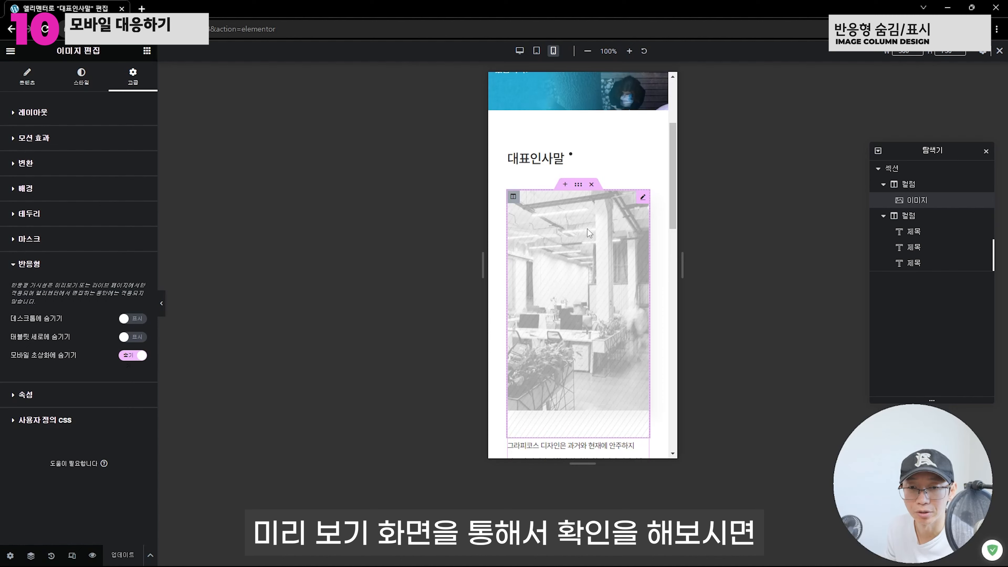
scroll(587, 228, up, 2)
scroll(581, 226, down, 3)
scroll(580, 225, up, 3)
scroll(595, 239, down, 3)
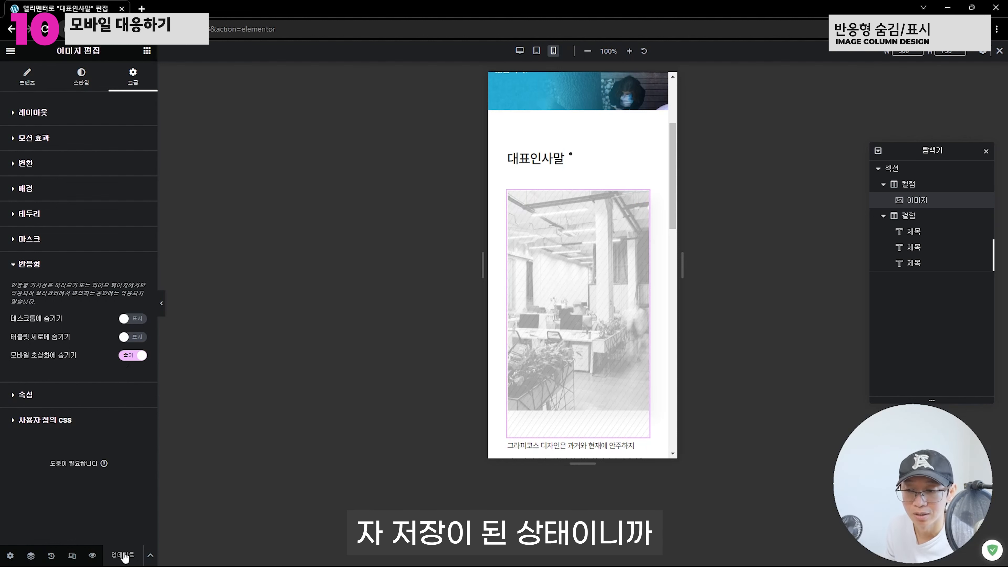
Switch to the live page in Firefox and compare the office image's visibility at mobile width and in a widened window.
key(alt+Tab)
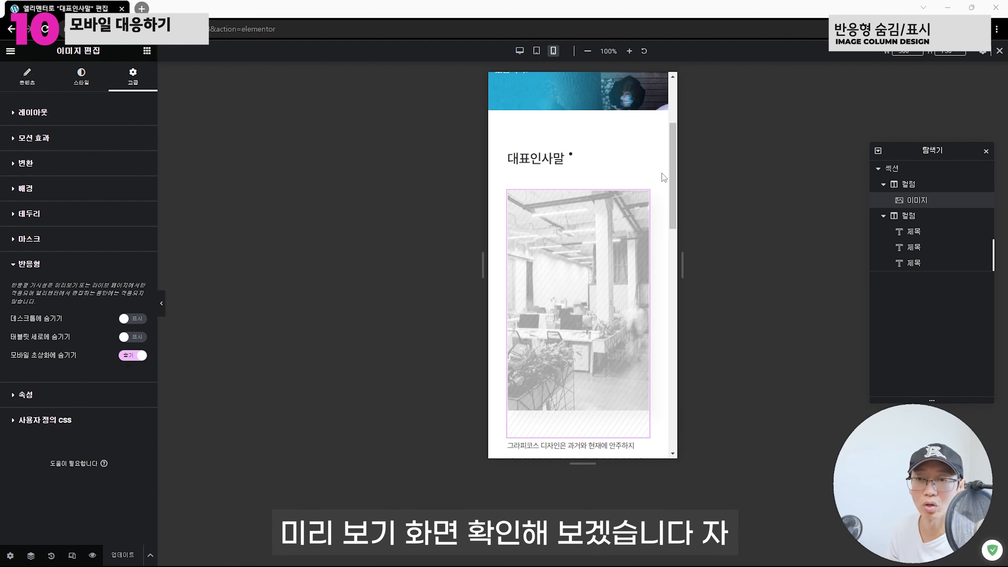
key(alt+Tab)
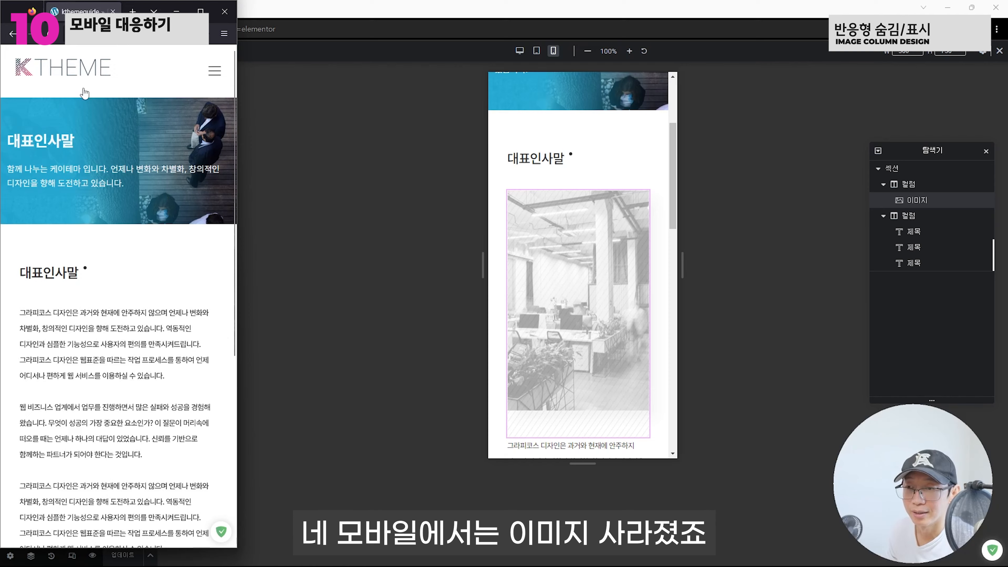
scroll(123, 218, down, 6)
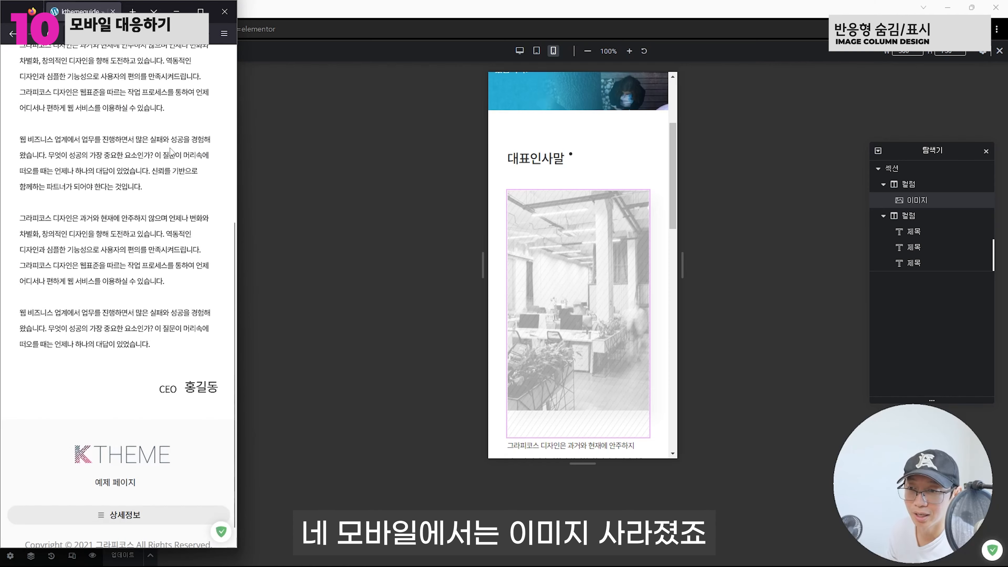
scroll(178, 205, up, 5)
drag(237, 244, 753, 246)
scroll(243, 304, down, 3)
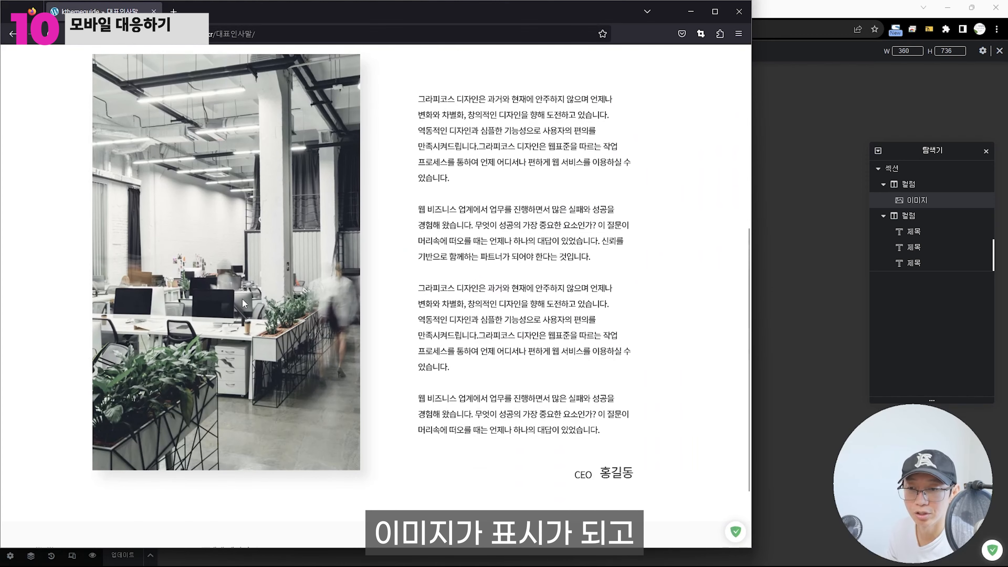
scroll(391, 211, down, 3)
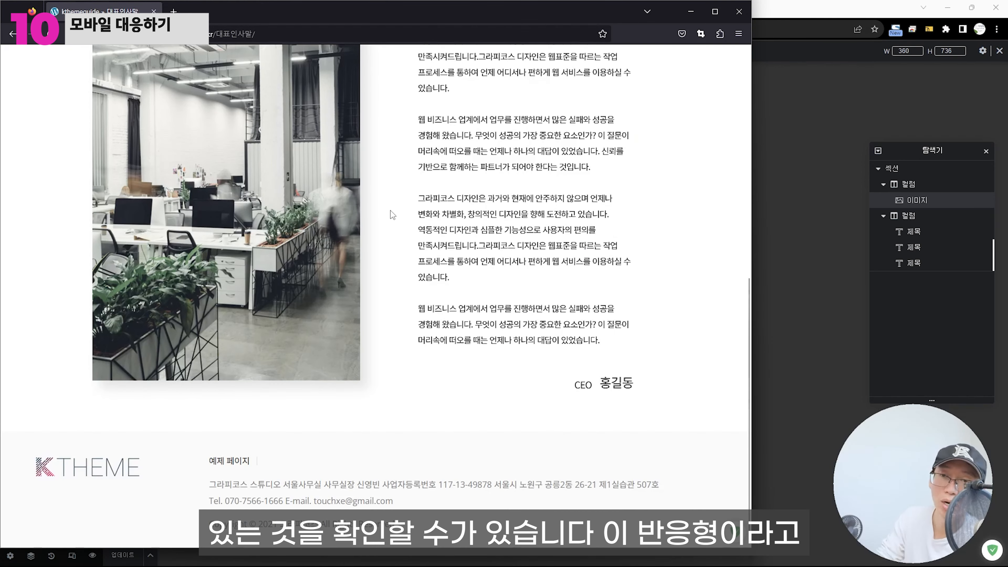
scroll(393, 214, up, 5)
scroll(399, 227, up, 4)
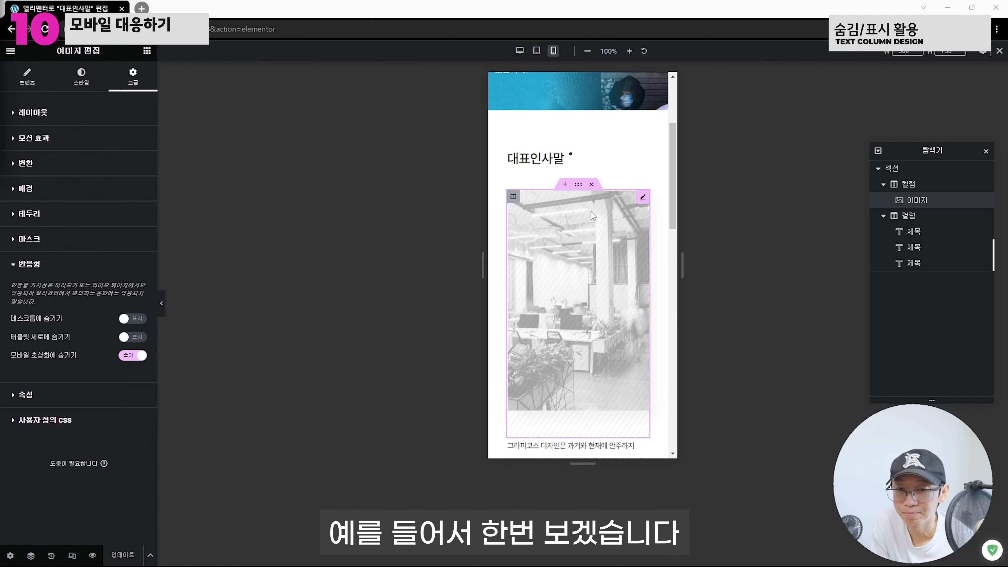
In the Elementor editor's mobile preview, duplicate the office image within its column.
click(643, 198)
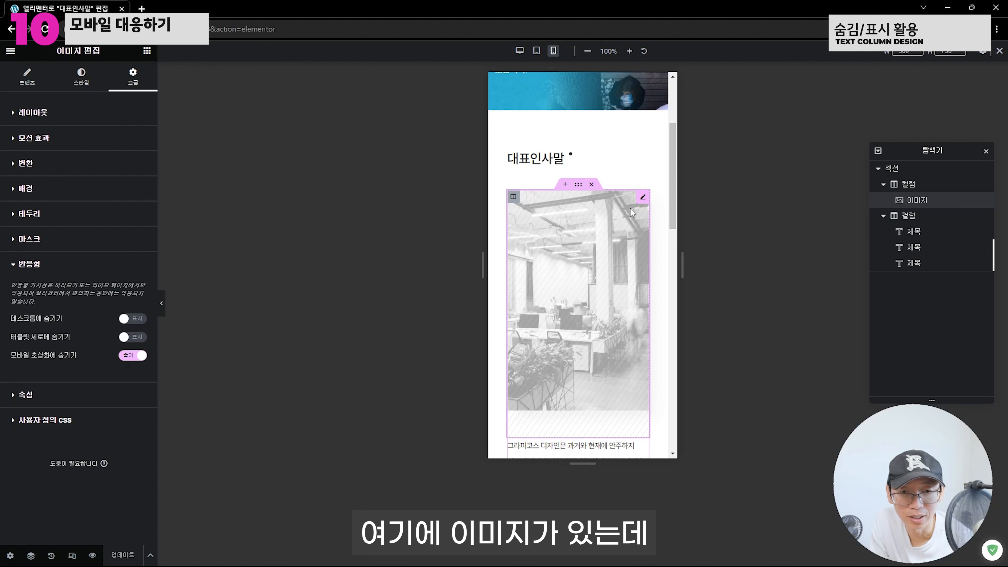
right_click(640, 196)
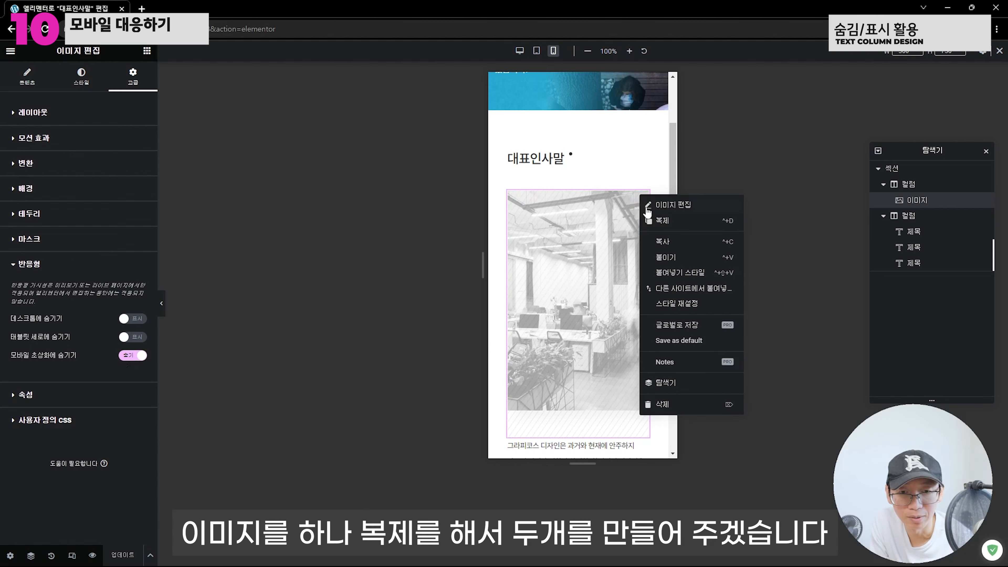
click(690, 228)
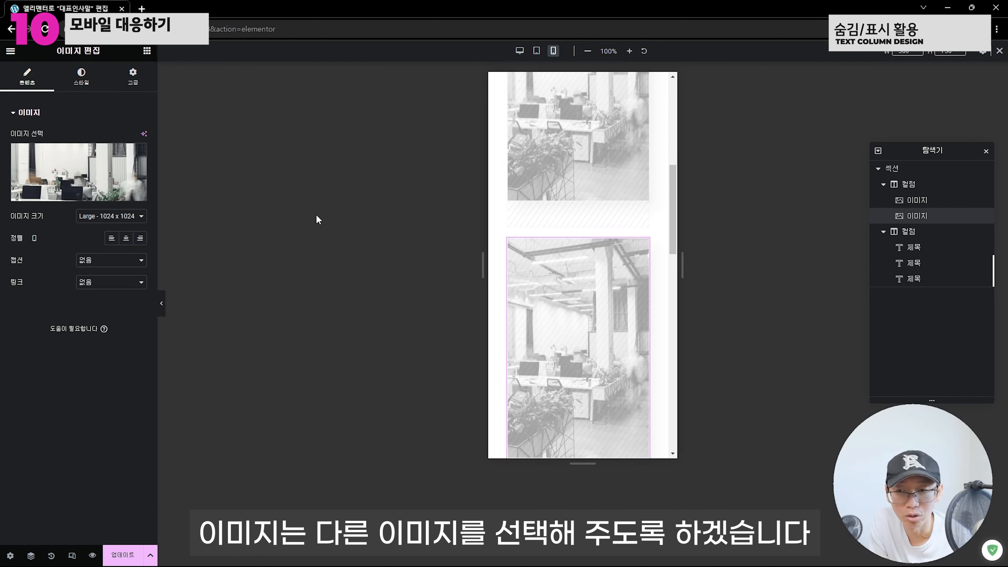
Replace the duplicated image's picture with the natural charcoal and plant photo from the media library and update the page.
click(90, 174)
click(186, 186)
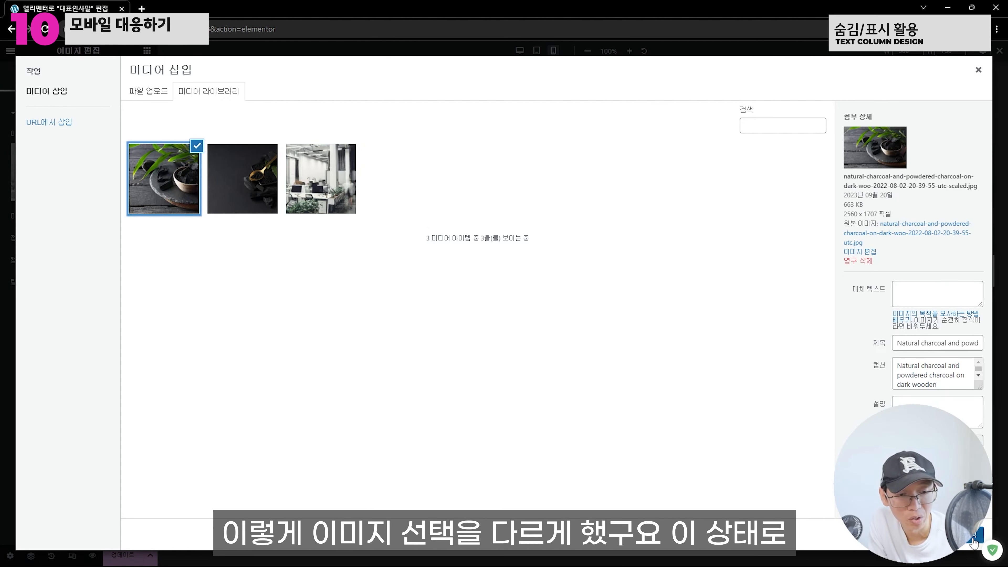
click(974, 540)
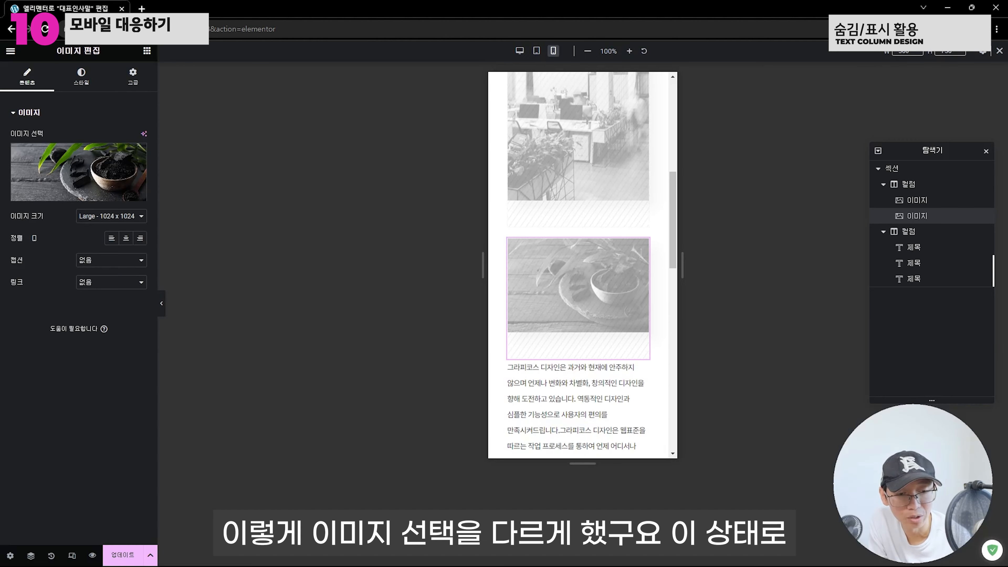
click(120, 556)
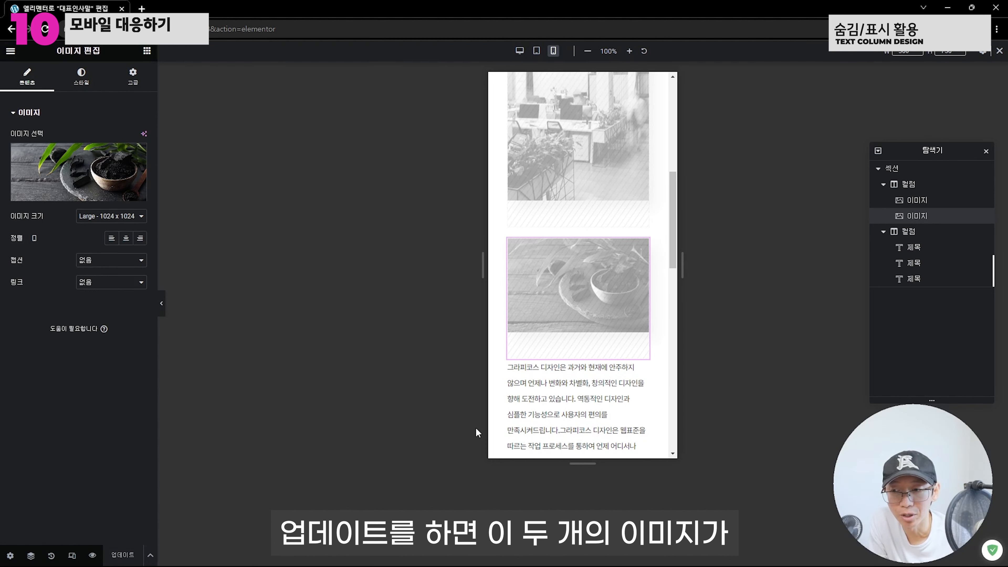
Set the charcoal image below the office image to hide on desktop and tablet portrait but show on mobile portrait, and update the page.
scroll(499, 408, up, 3)
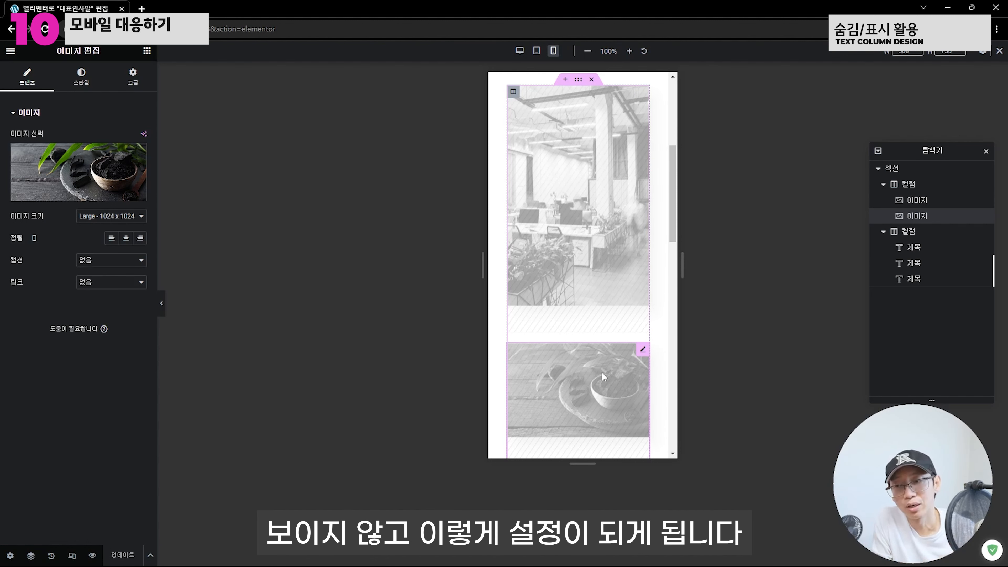
scroll(609, 353, down, 2)
scroll(611, 348, up, 2)
scroll(615, 226, up, 2)
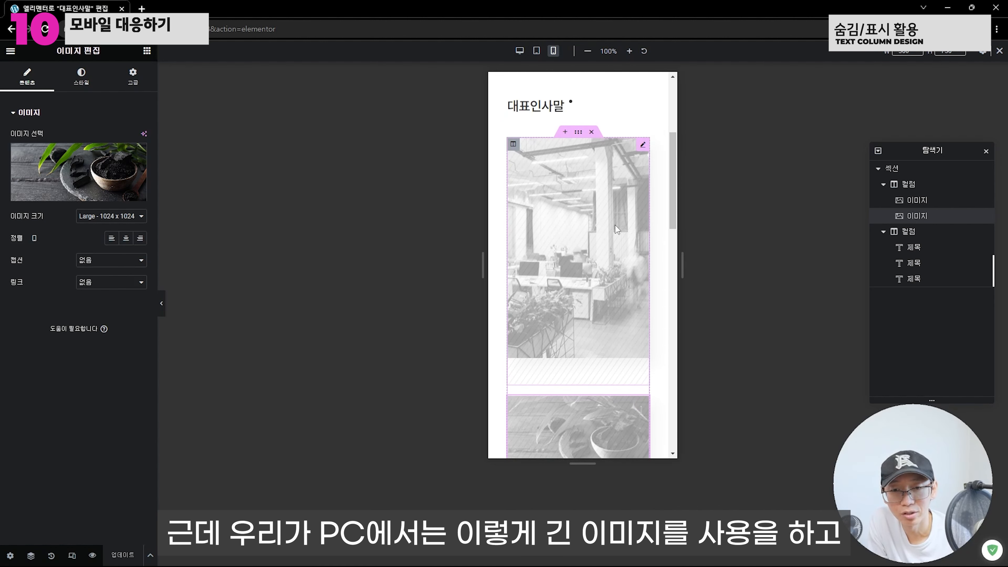
scroll(570, 246, down, 3)
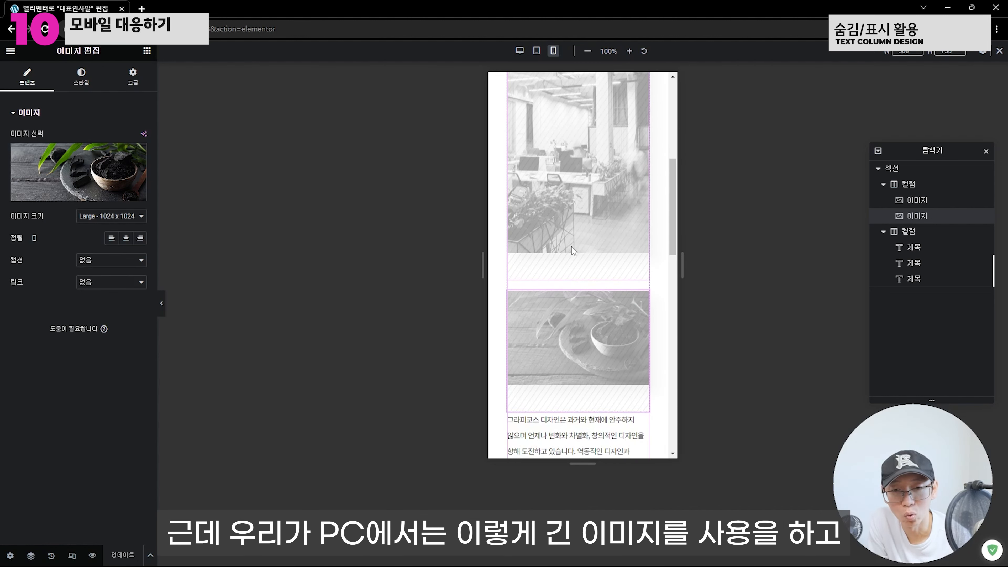
scroll(573, 253, down, 2)
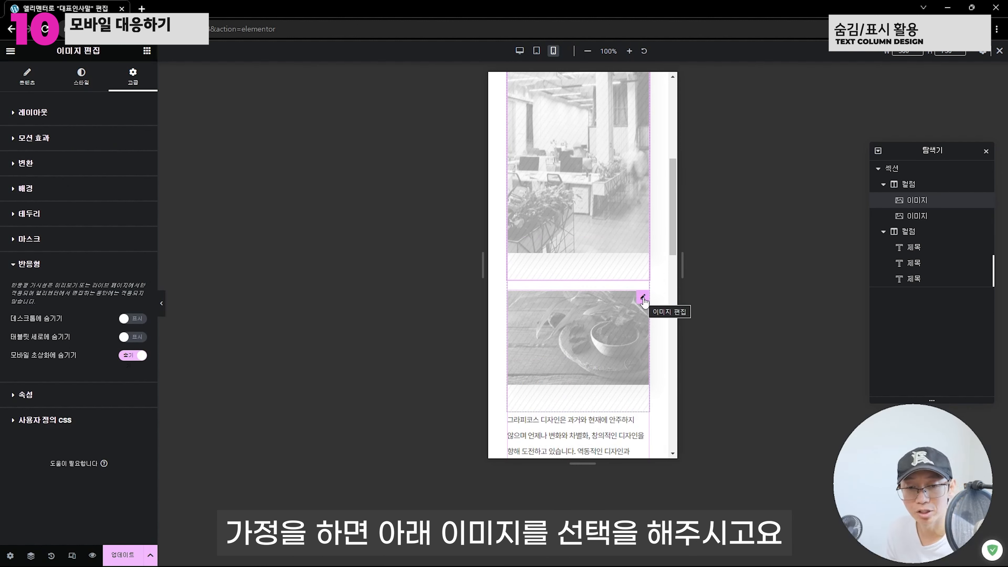
click(629, 309)
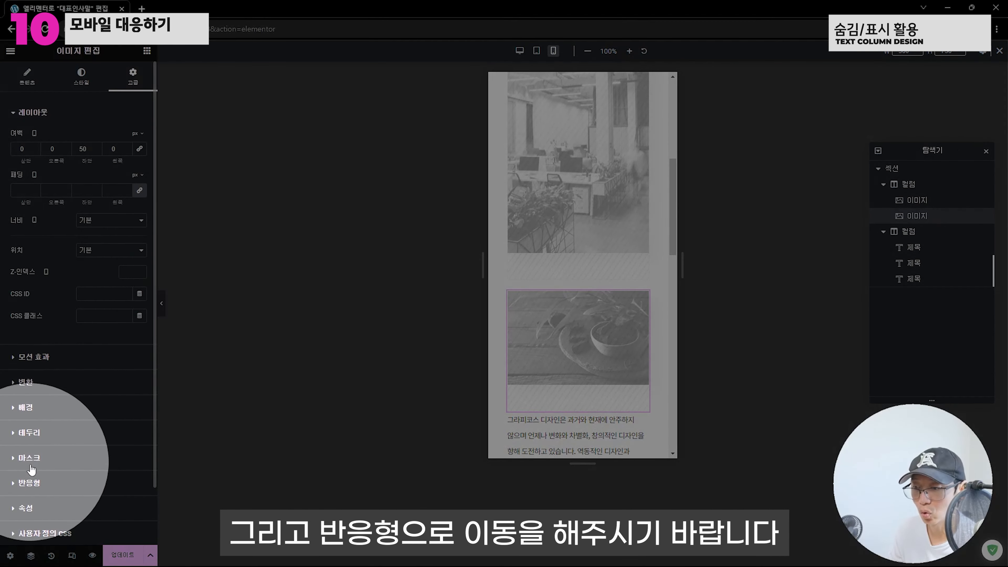
click(29, 483)
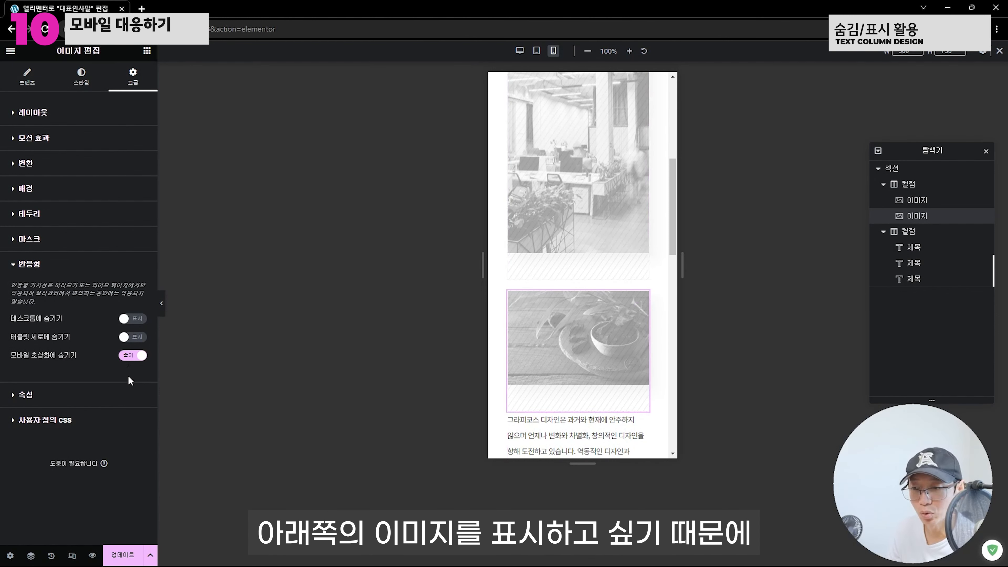
click(131, 360)
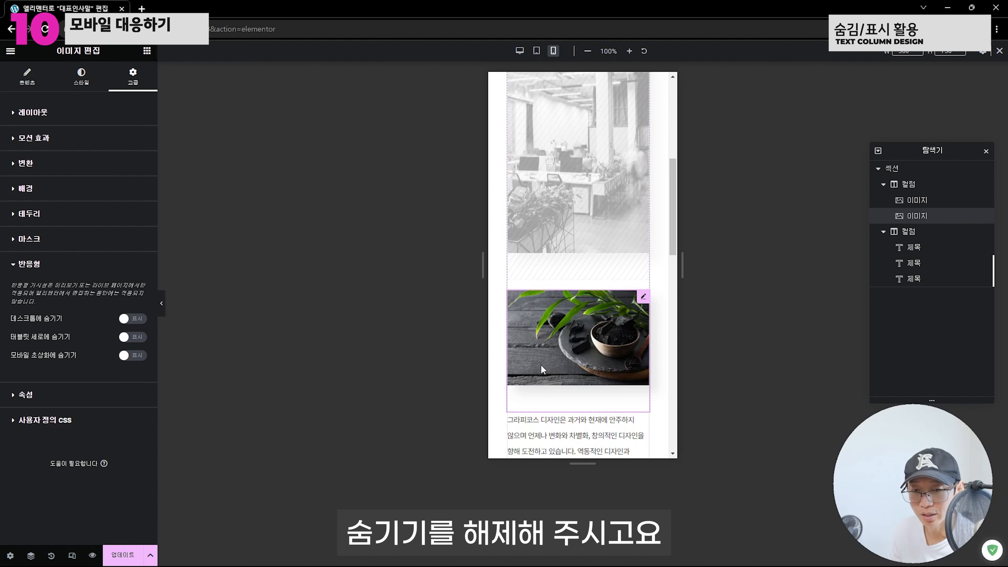
click(133, 337)
click(134, 319)
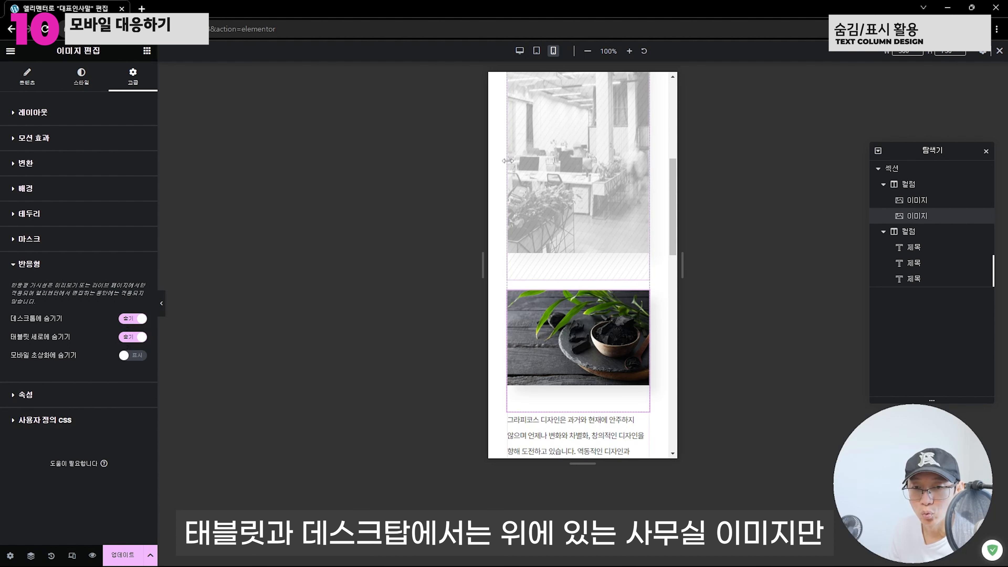
scroll(518, 186, up, 3)
scroll(615, 210, down, 3)
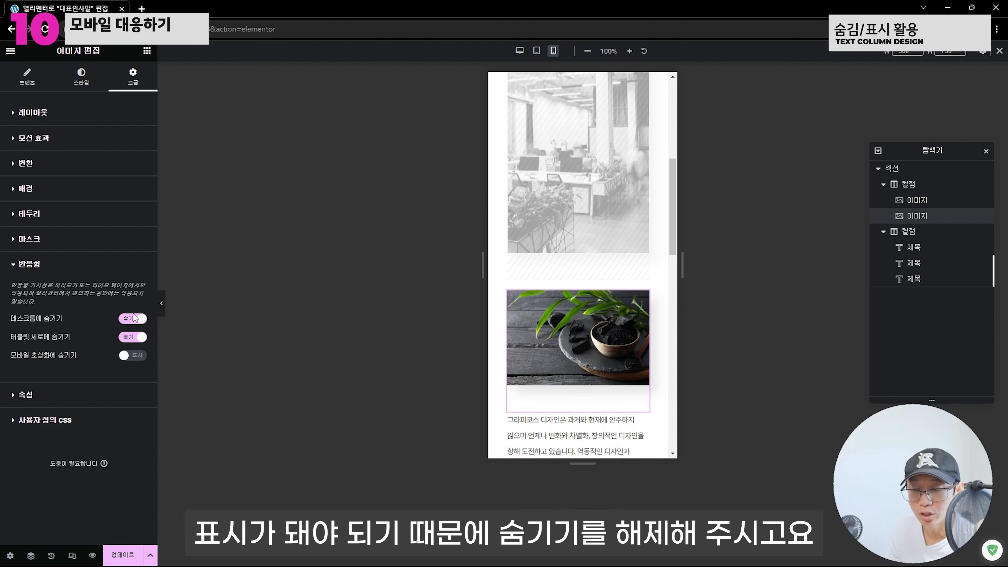
click(123, 555)
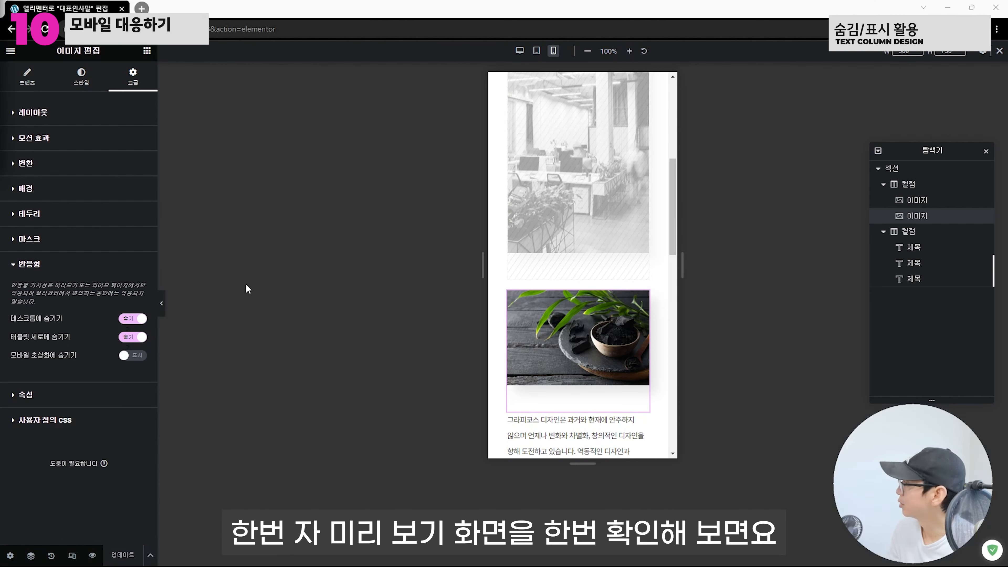
Switch to the live page in Firefox, maximize the window and check which image the greeting section displays at desktop size.
key(alt+Tab)
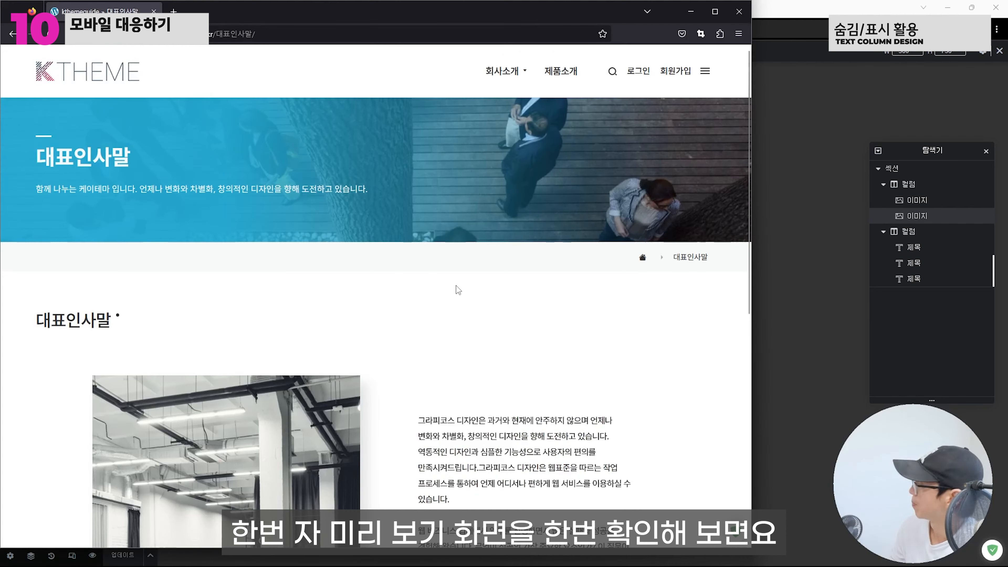
click(715, 11)
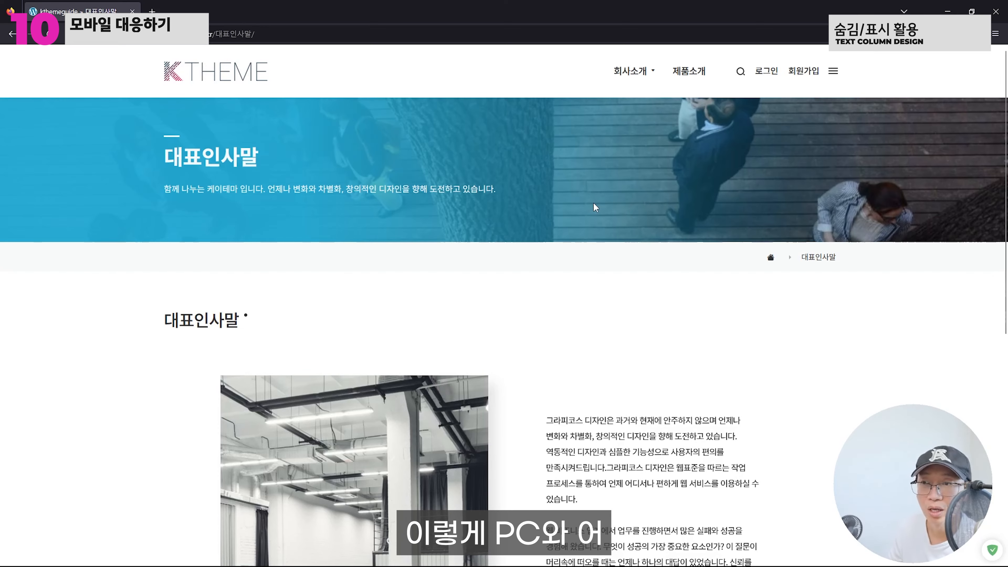
scroll(530, 143, down, 5)
scroll(539, 70, up, 7)
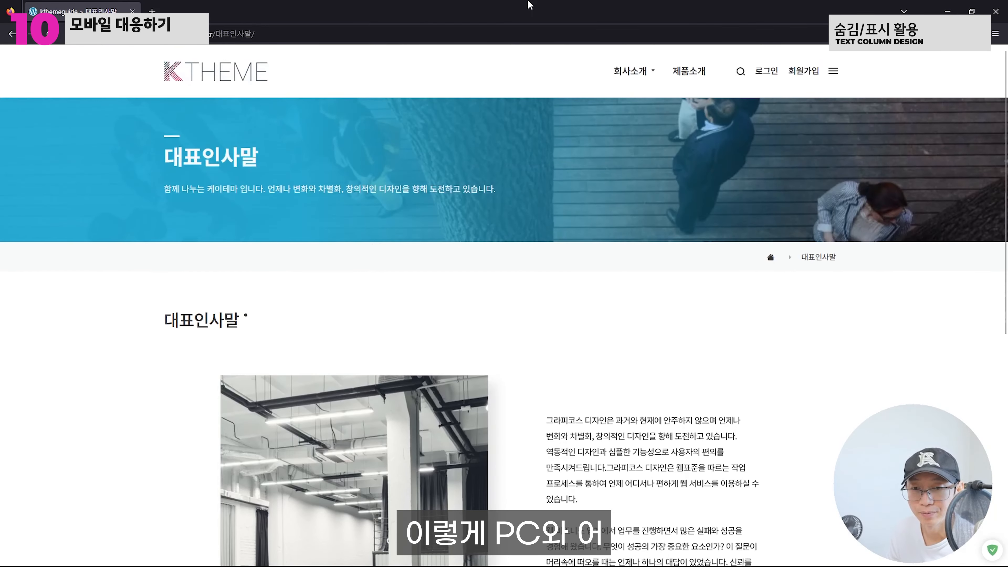
Restore the Firefox window, narrow it to mobile width to check the displayed image, and return to the Elementor editor.
double_click(517, 11)
drag(265, 240, 207, 211)
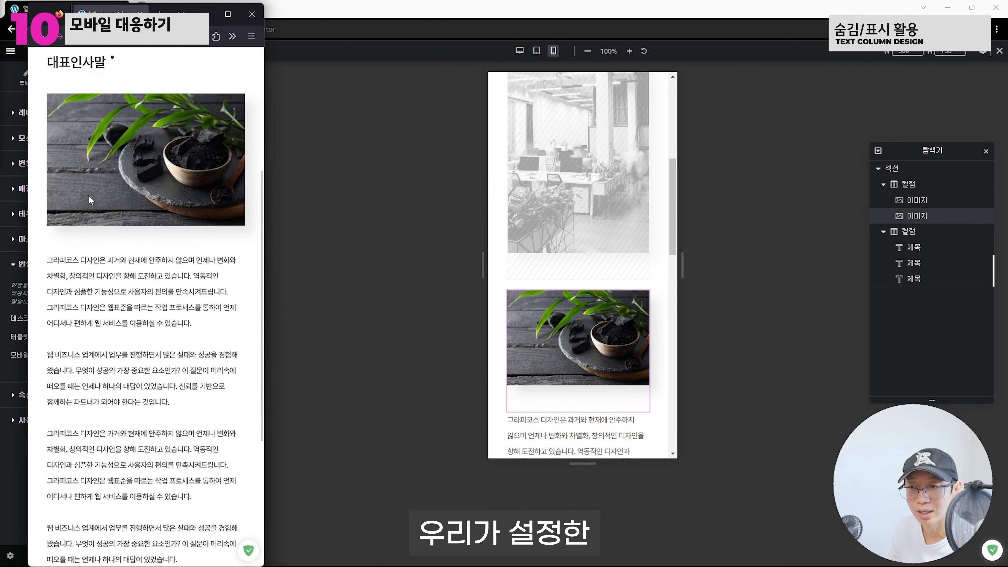
scroll(95, 213, down, 10)
scroll(113, 227, up, 12)
scroll(112, 233, up, 2)
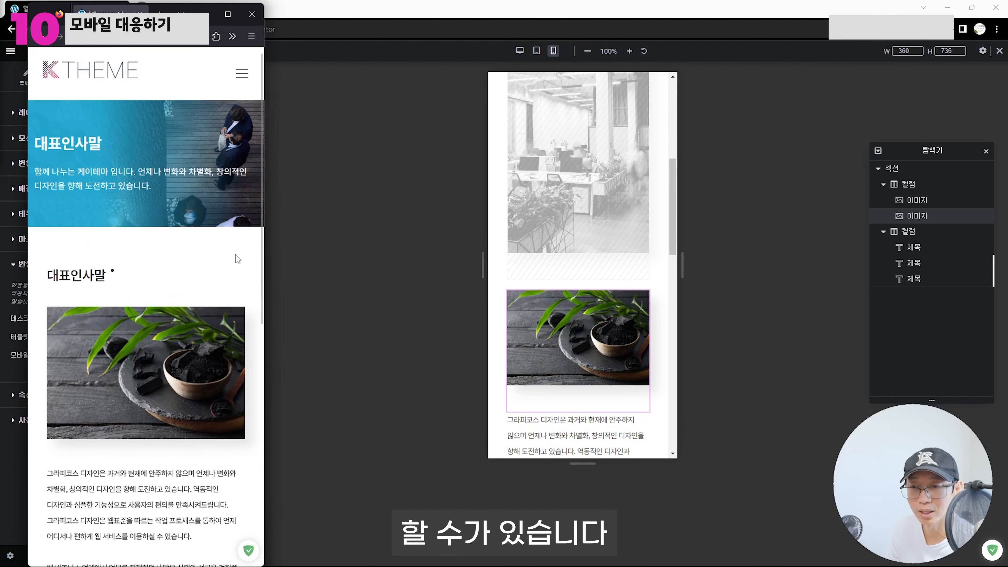
click(291, 262)
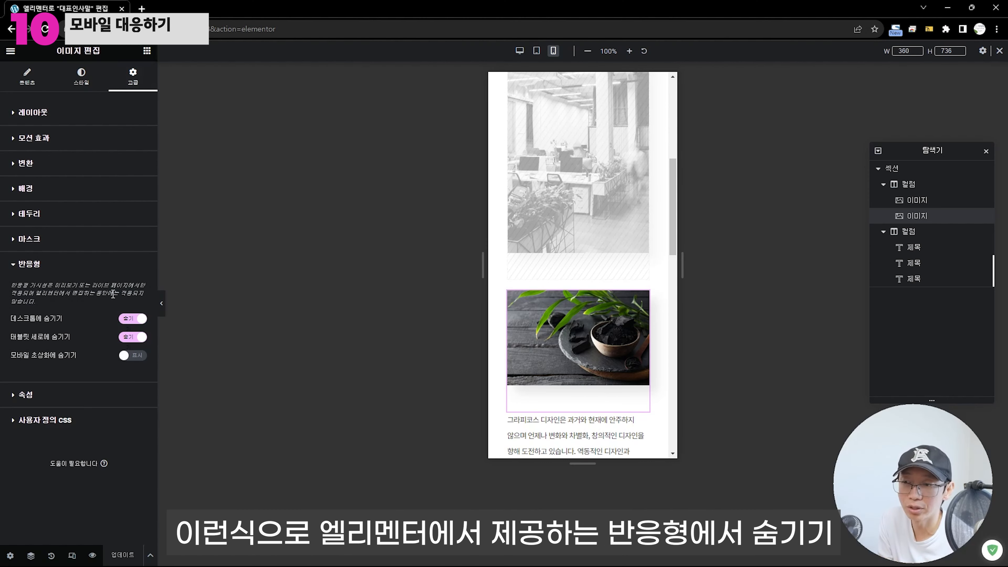